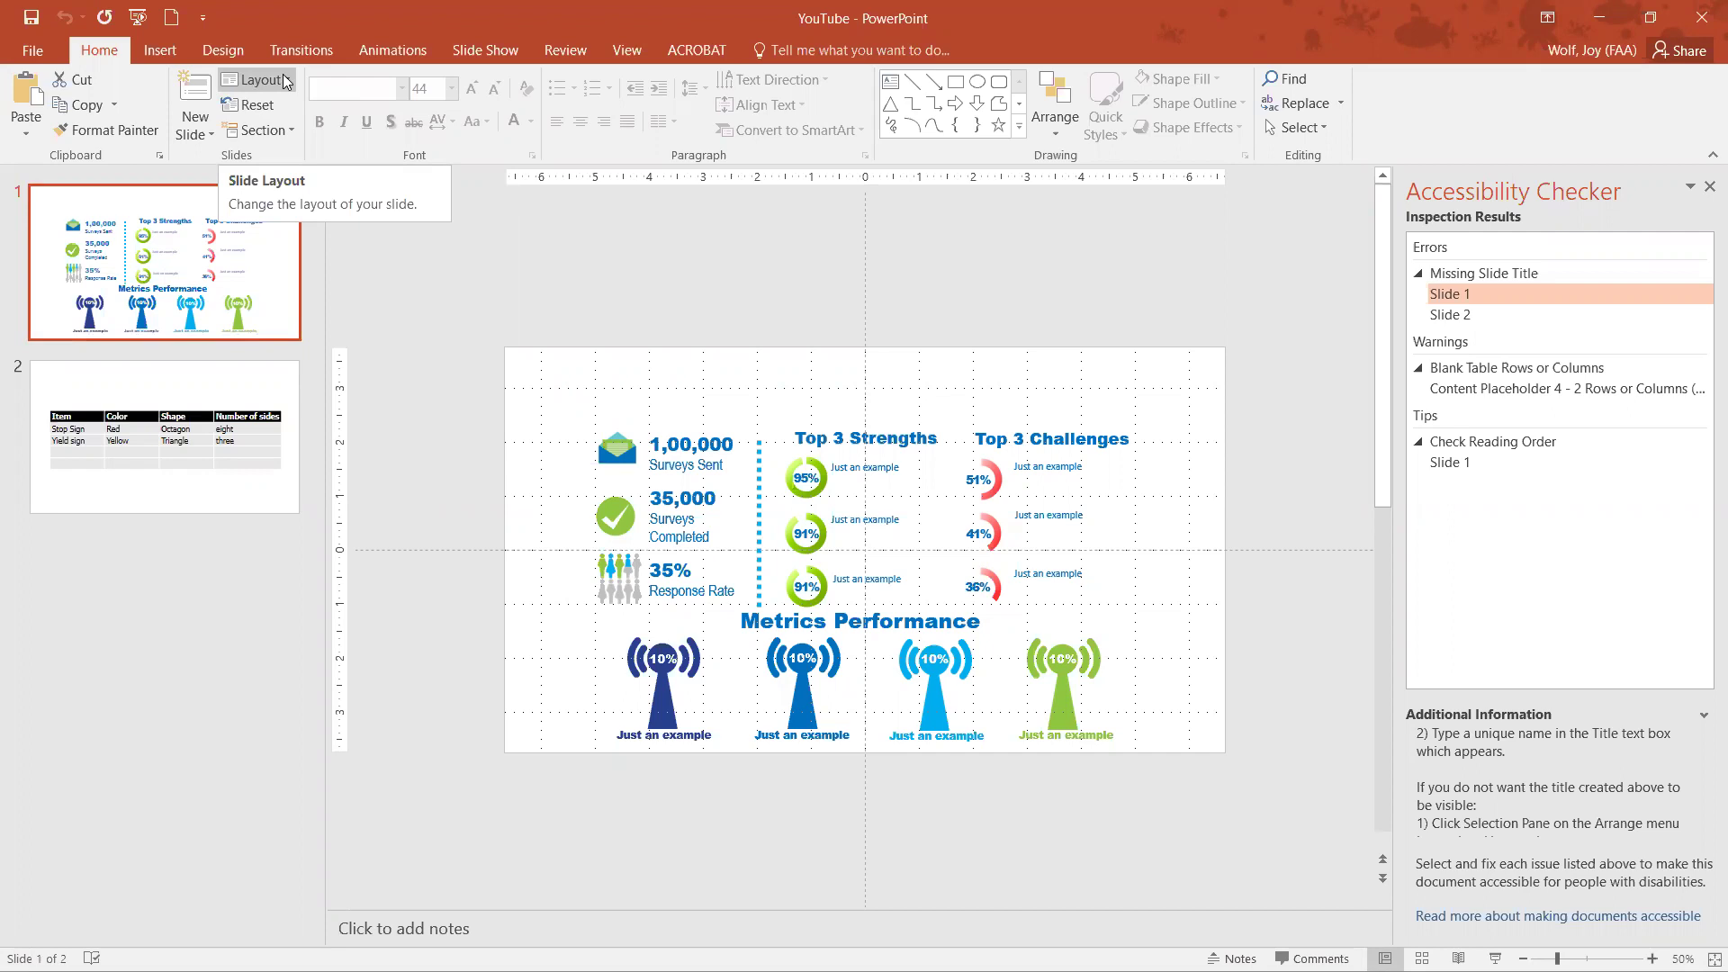
Insert a new Two Content slide as slide 2, right after the survey infographic.
left_click(259, 80)
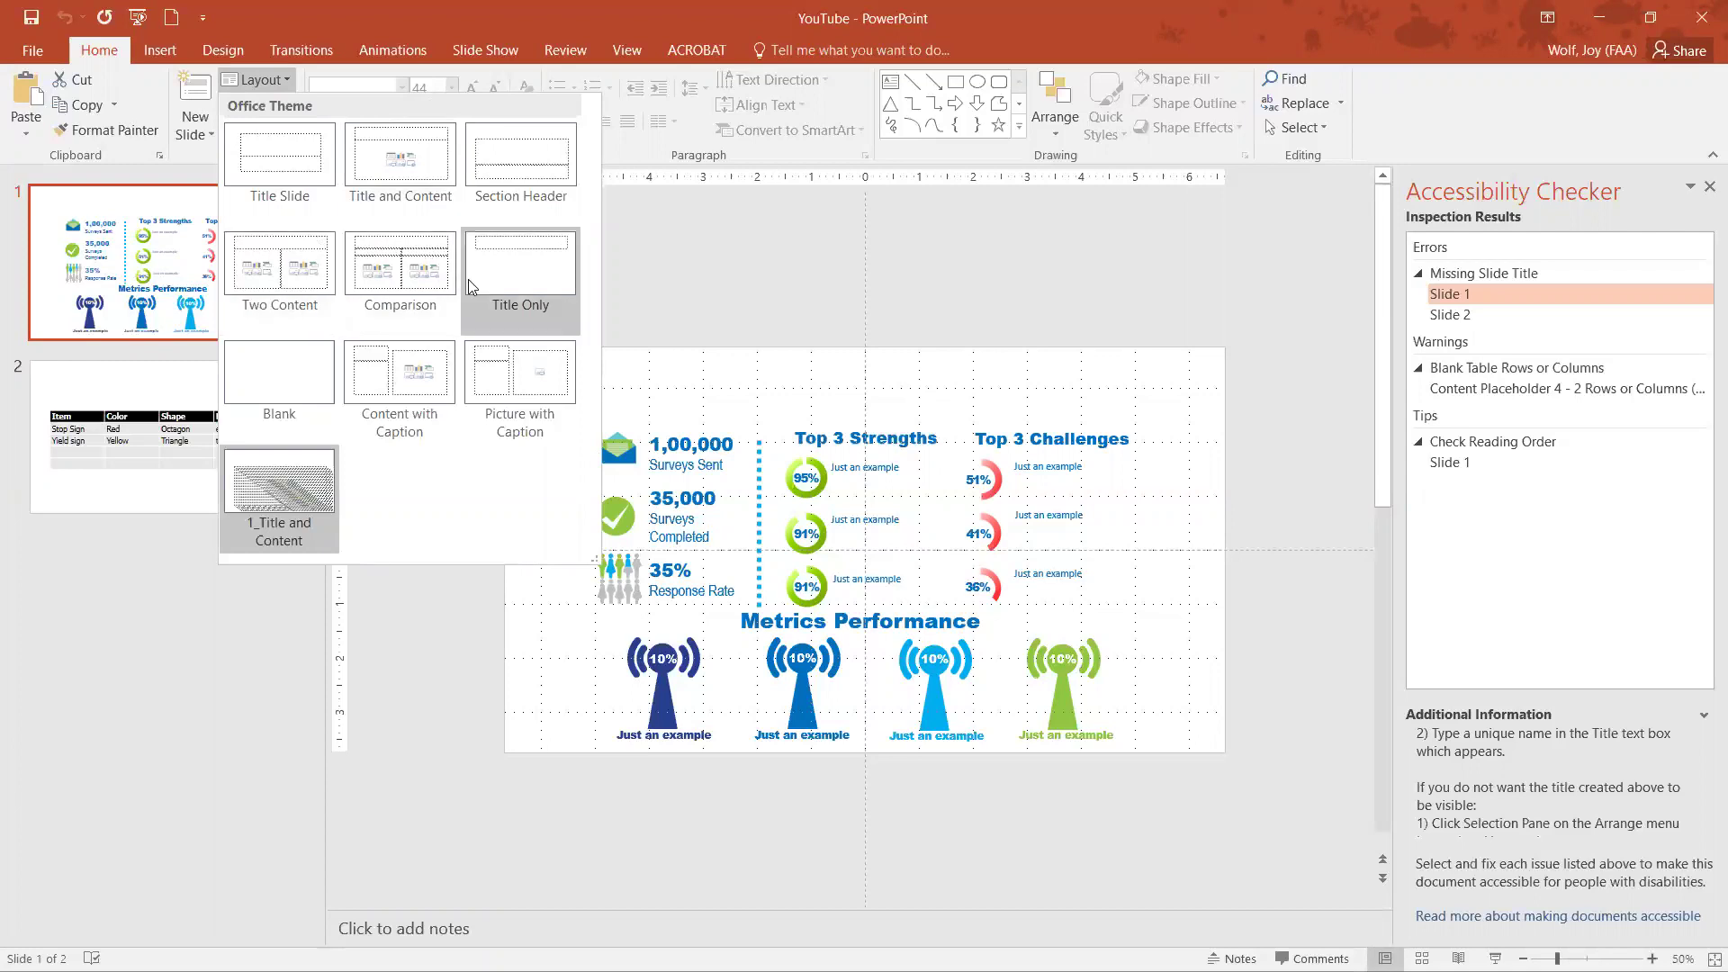
left_click(274, 807)
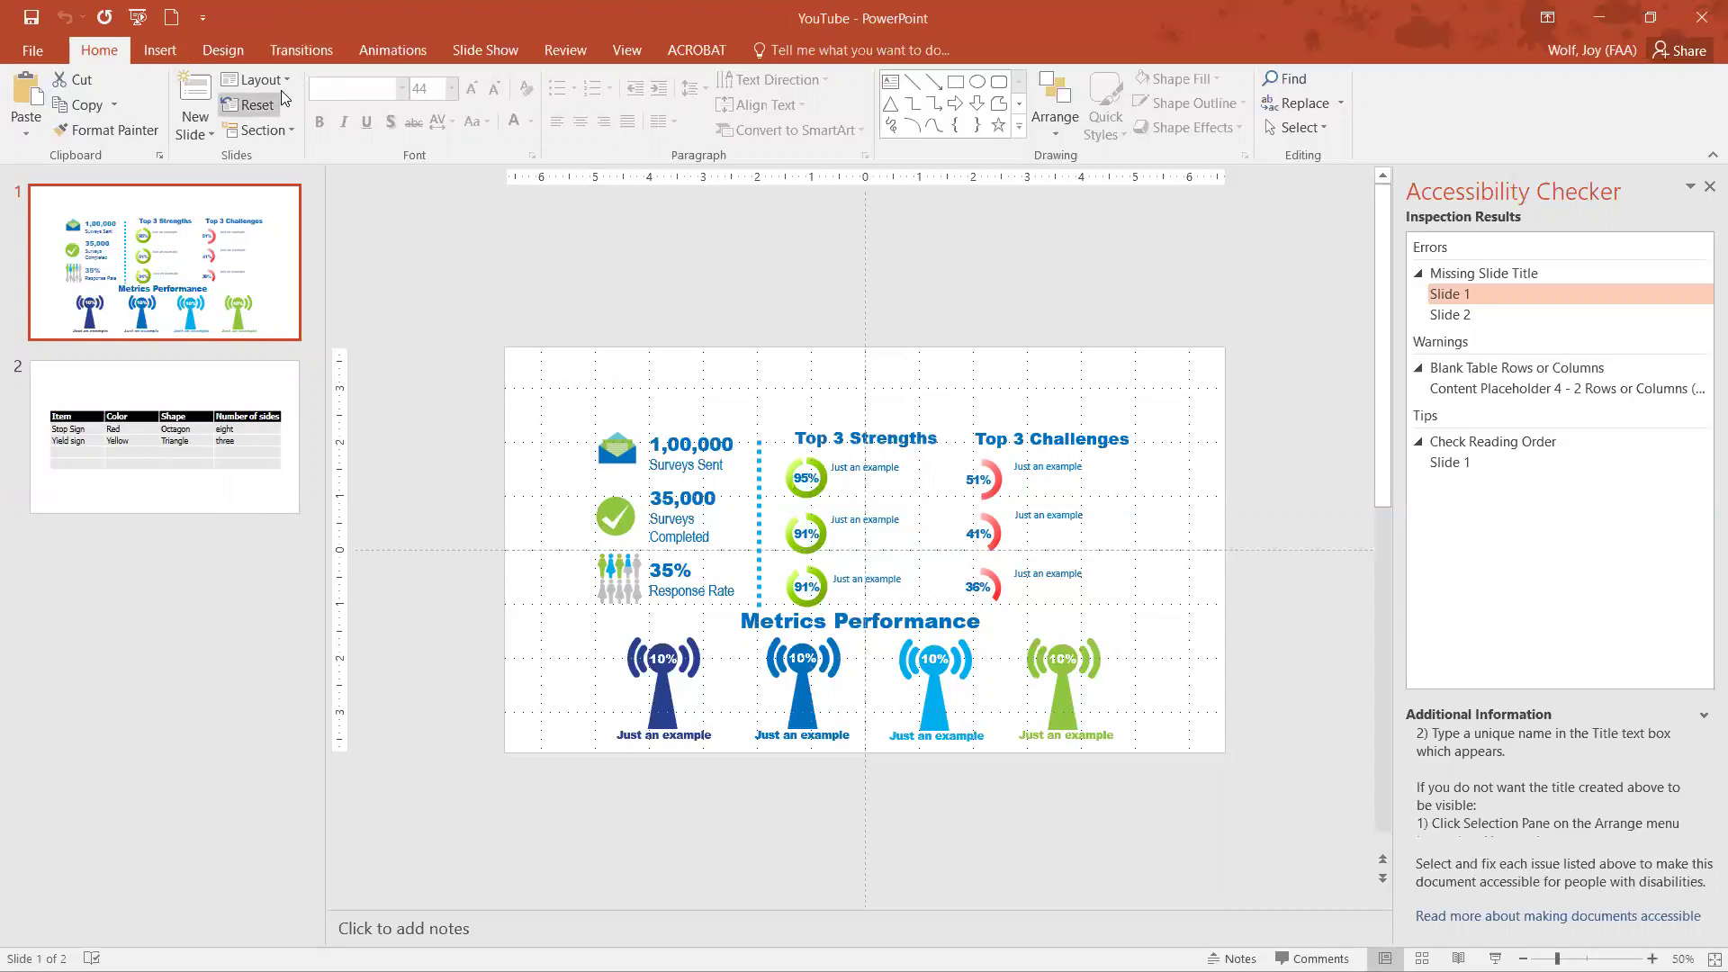
left_click(194, 131)
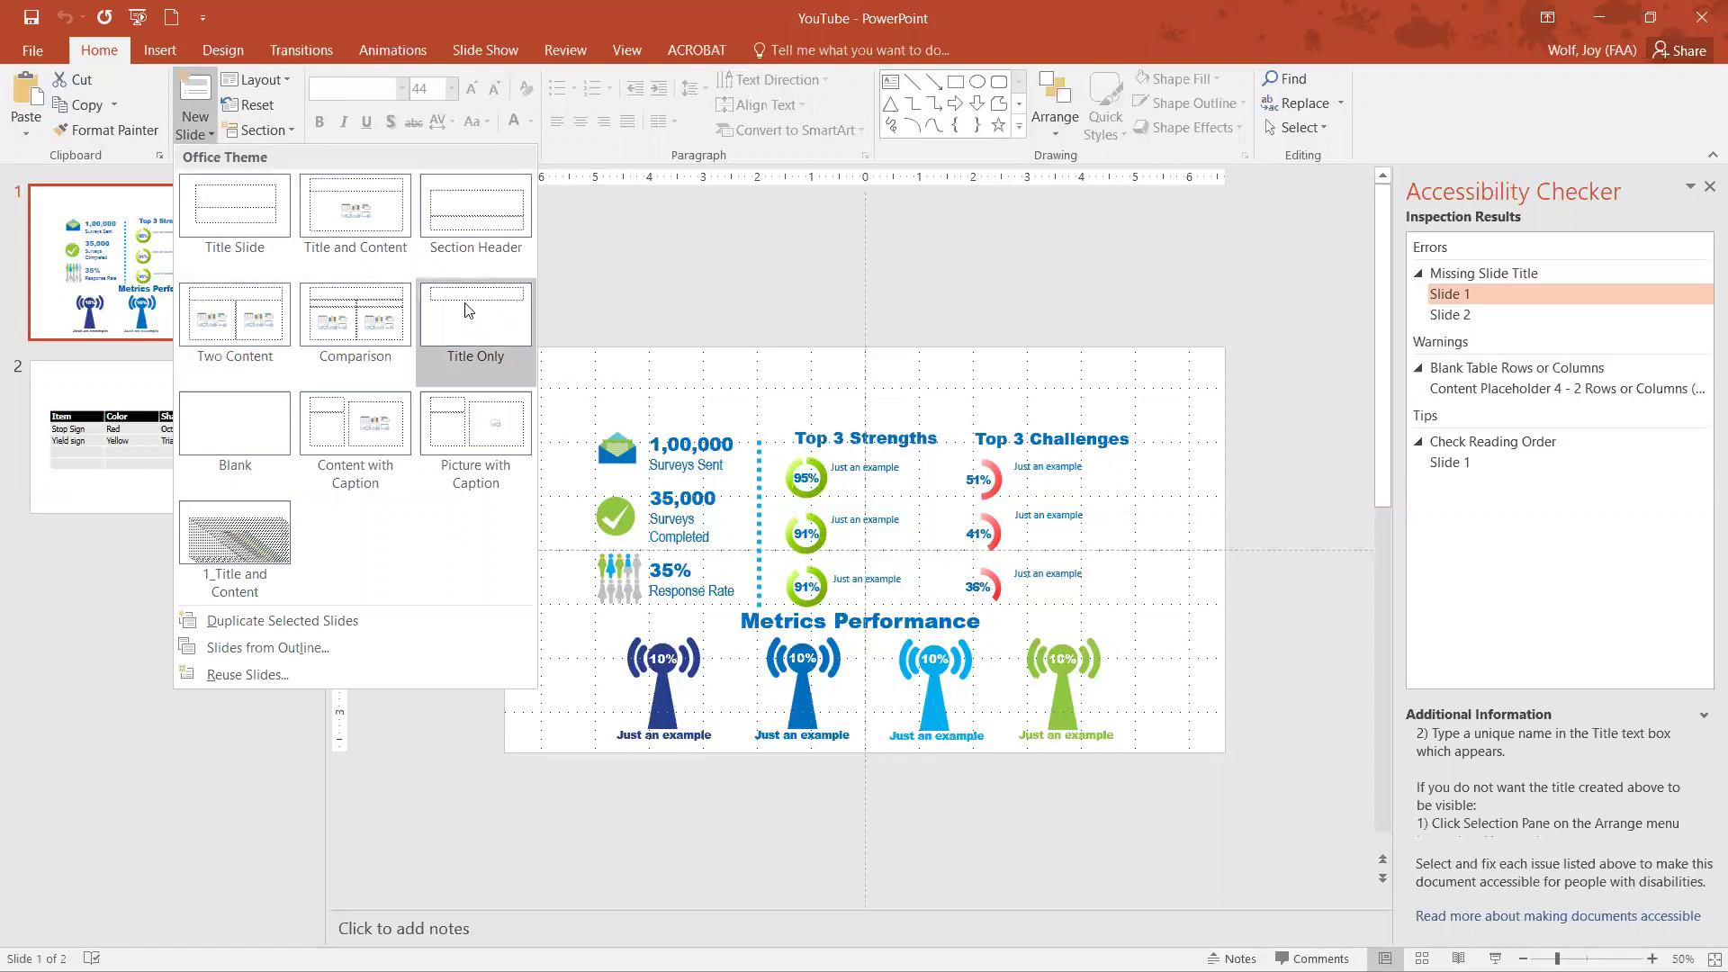
left_click(245, 319)
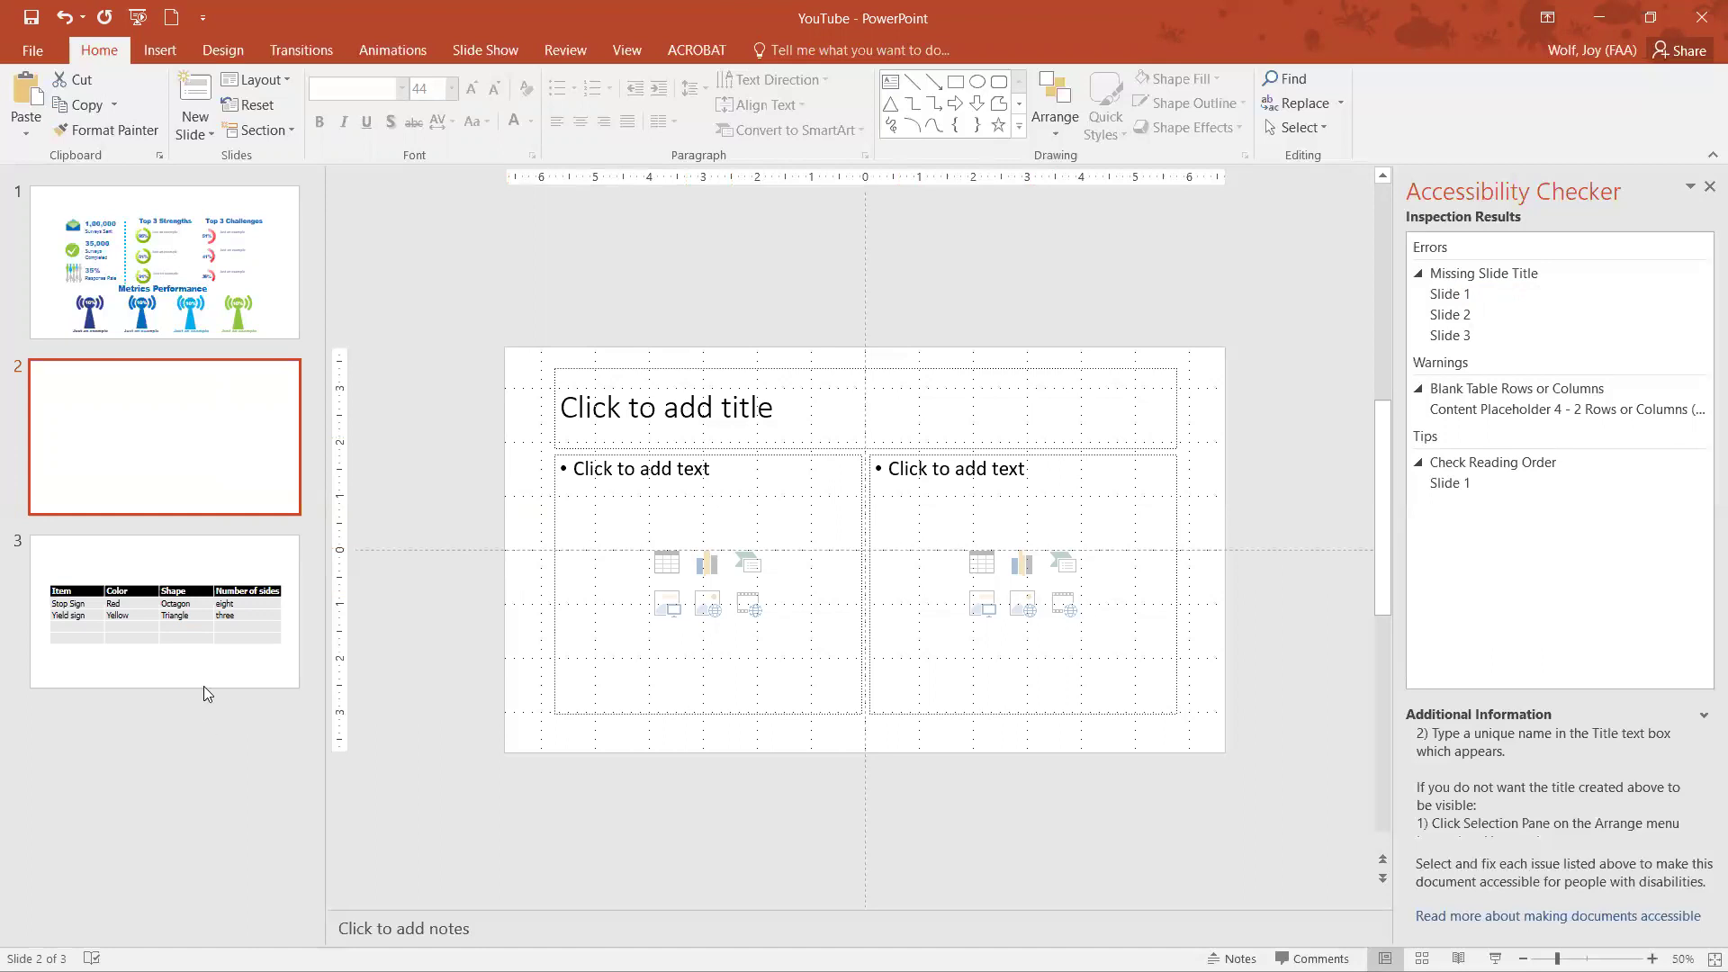
Display slide 3 with the Stop Sign and Yield sign color, shape and sides table.
left_click(268, 747)
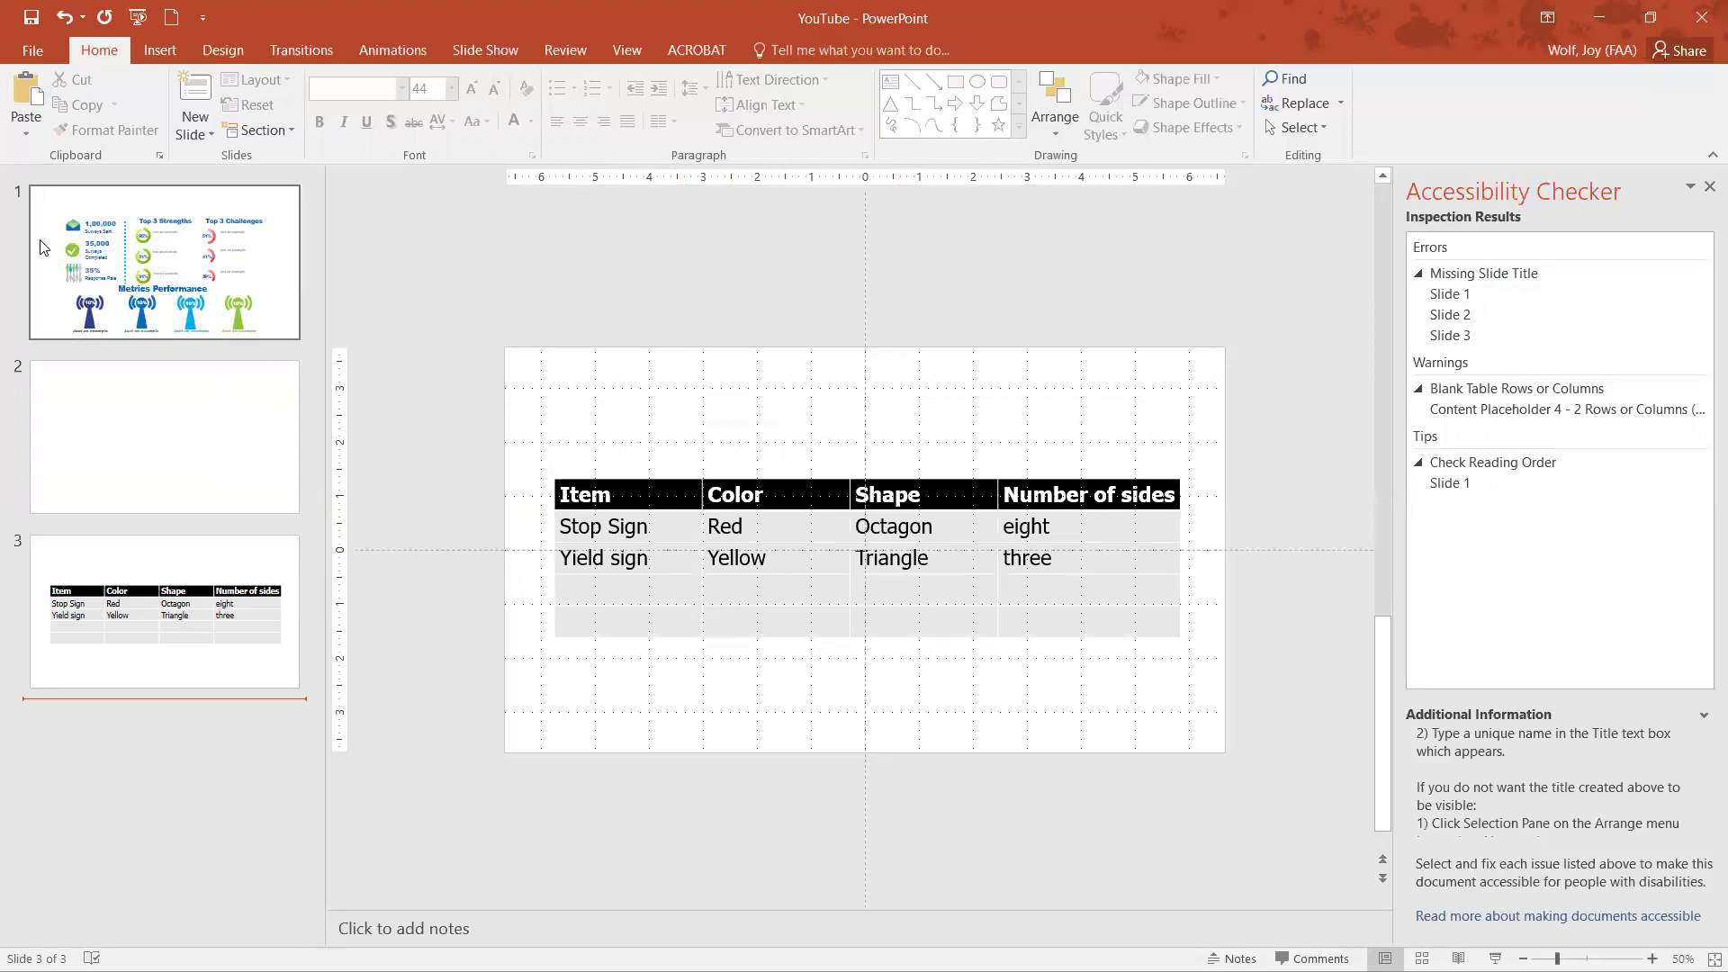
left_click(767, 356)
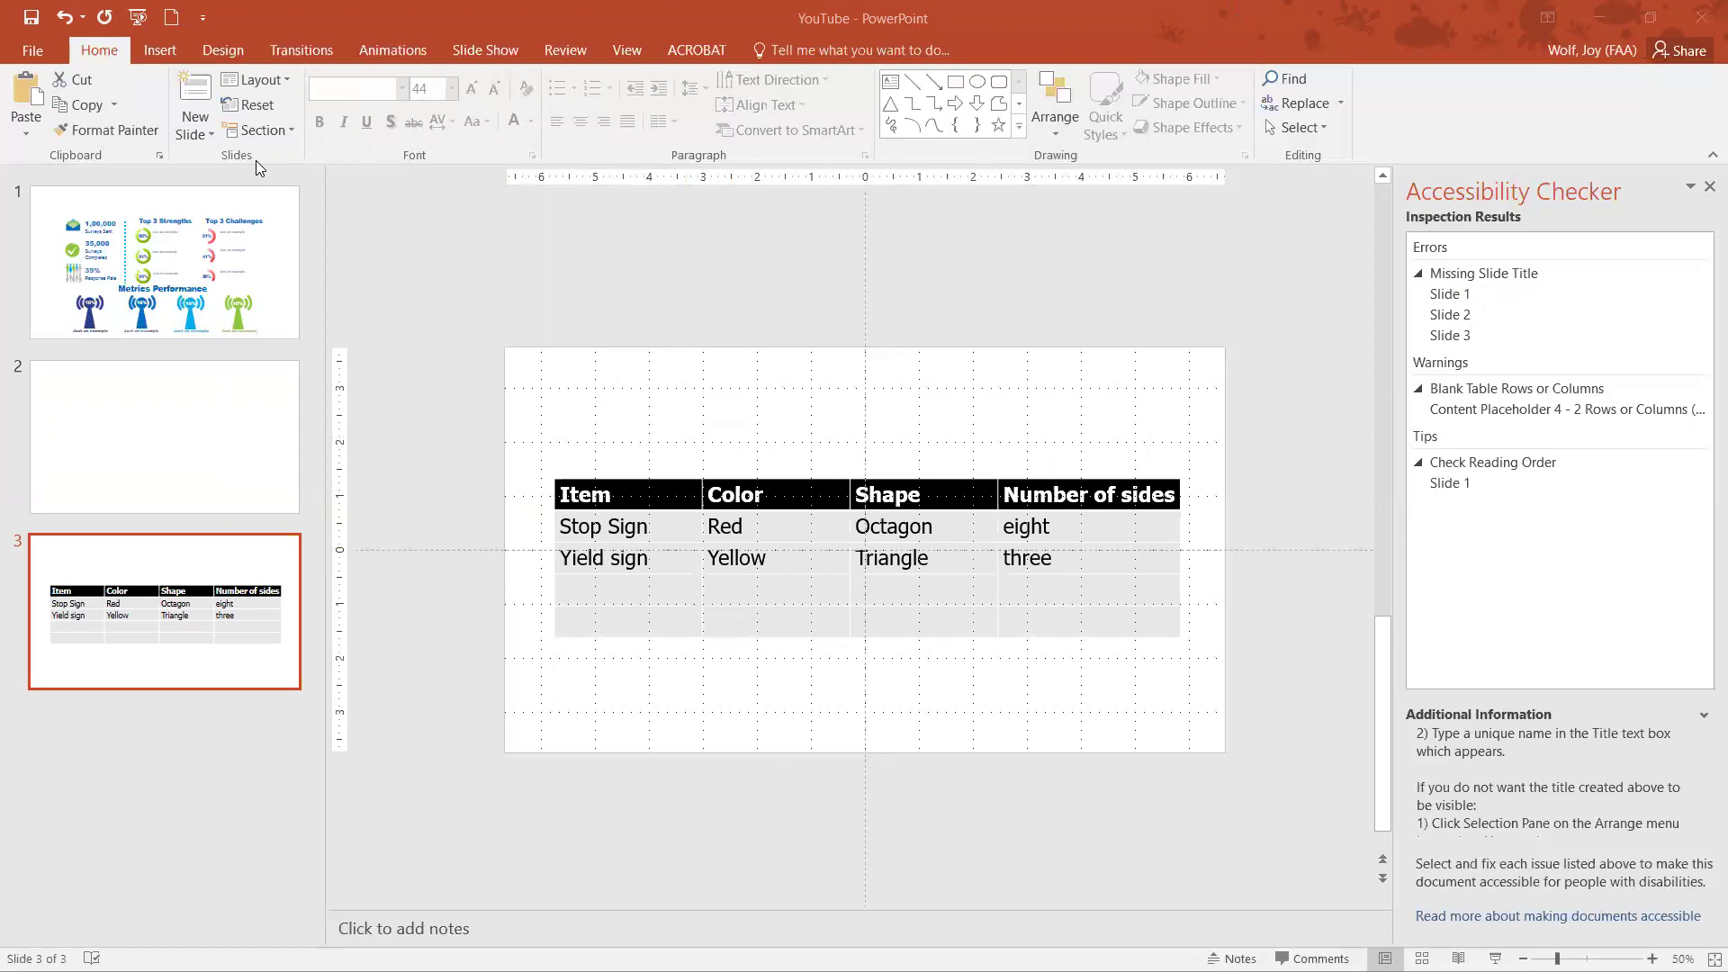
left_click(257, 105)
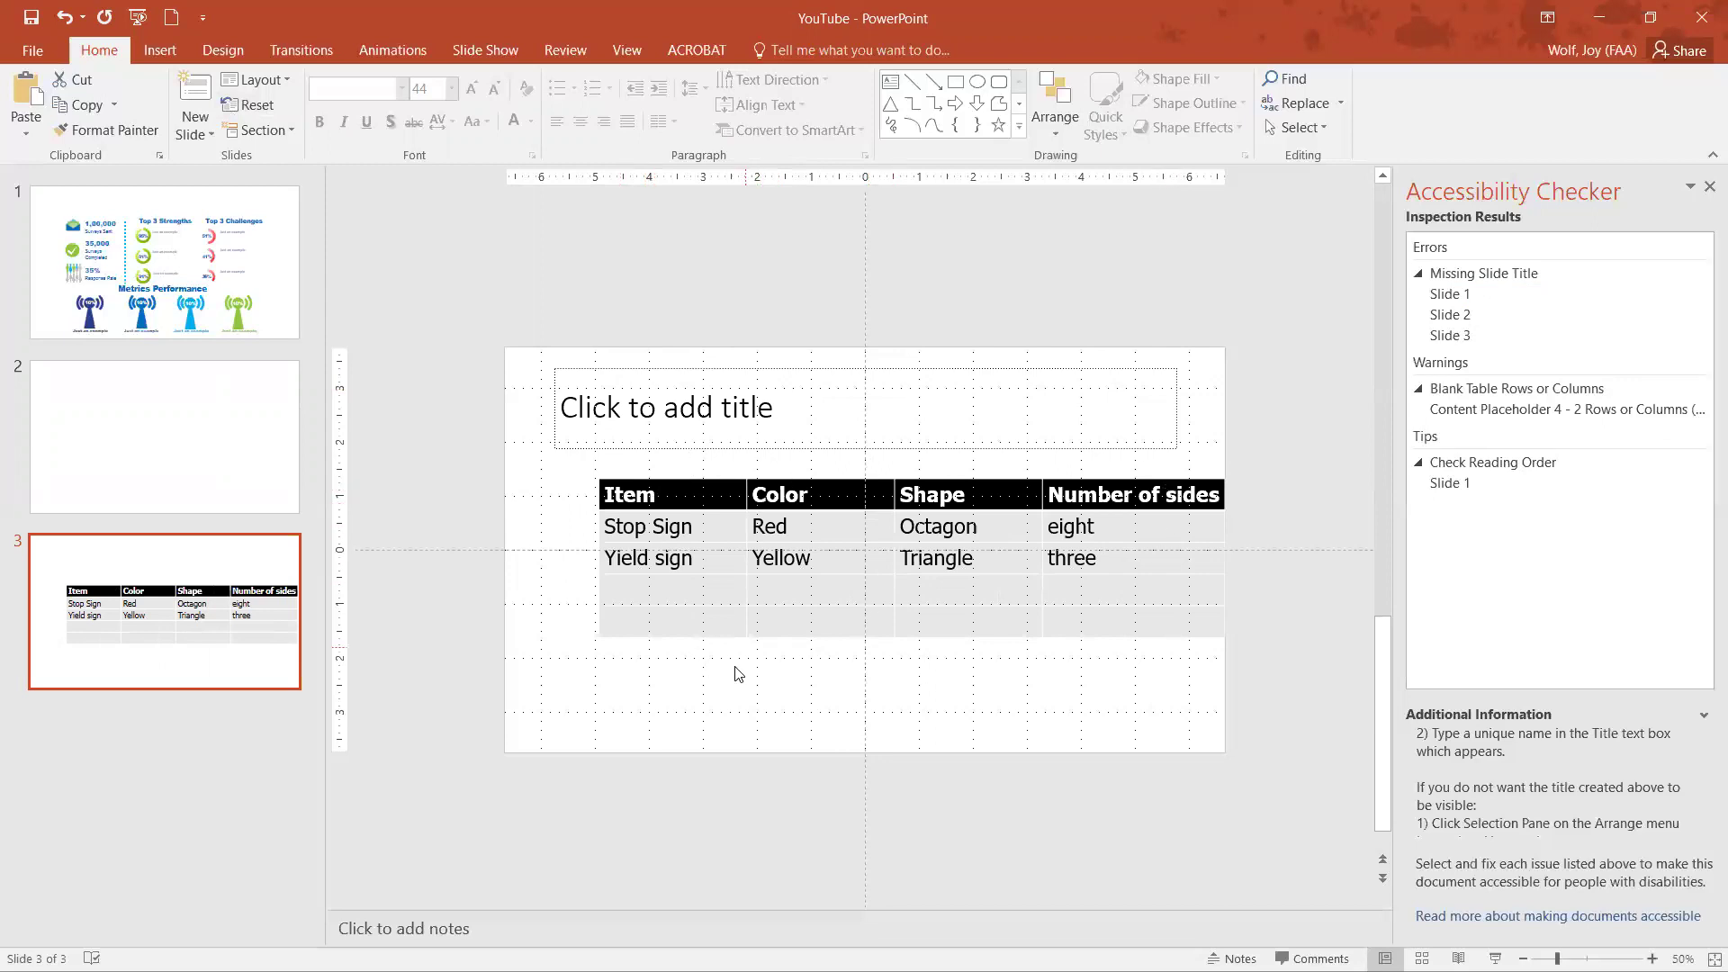
left_click(663, 606)
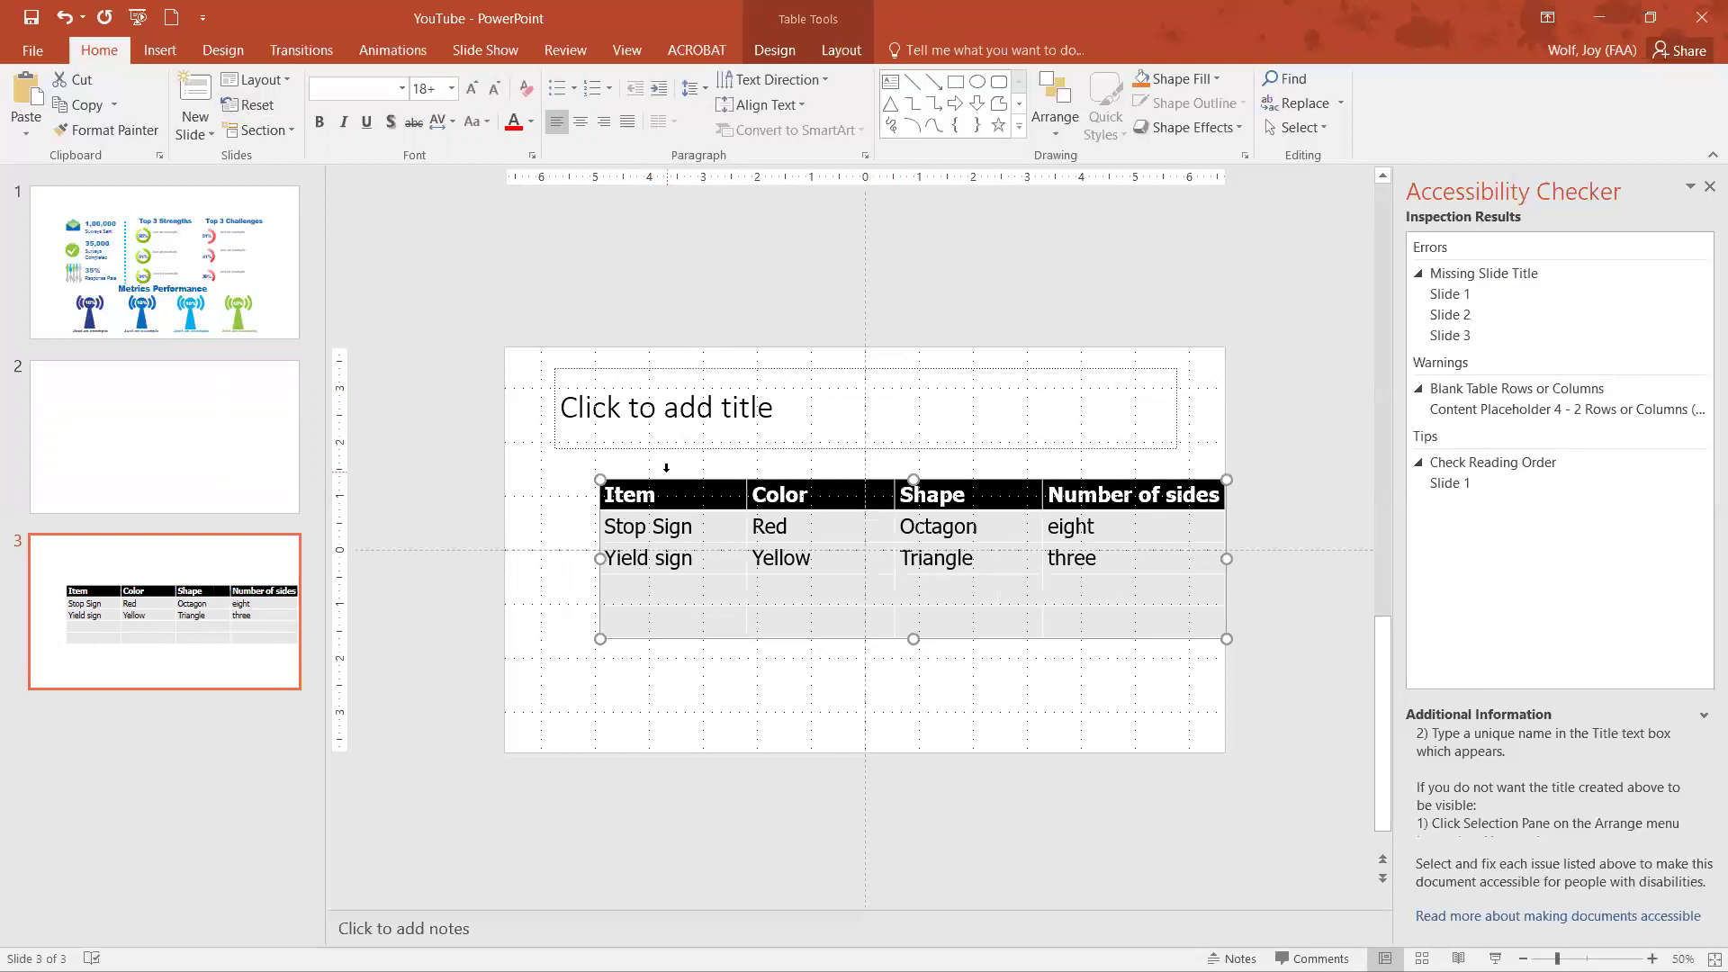
left_click_drag(668, 480, 629, 483)
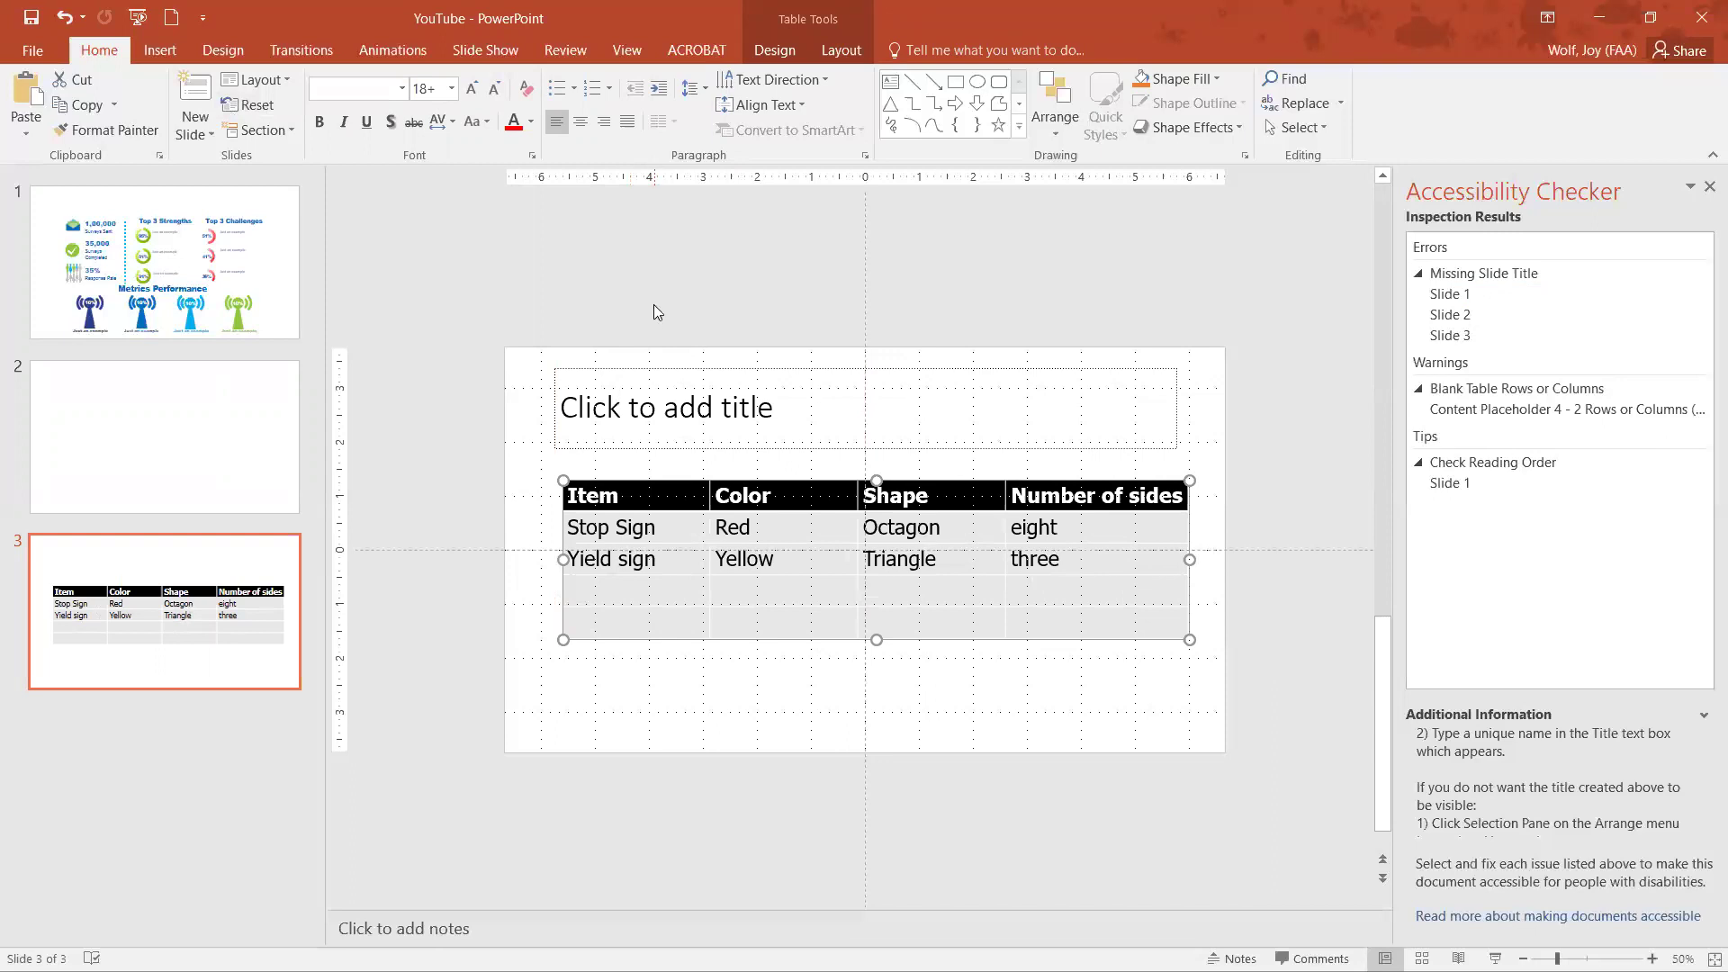
left_click(66, 17)
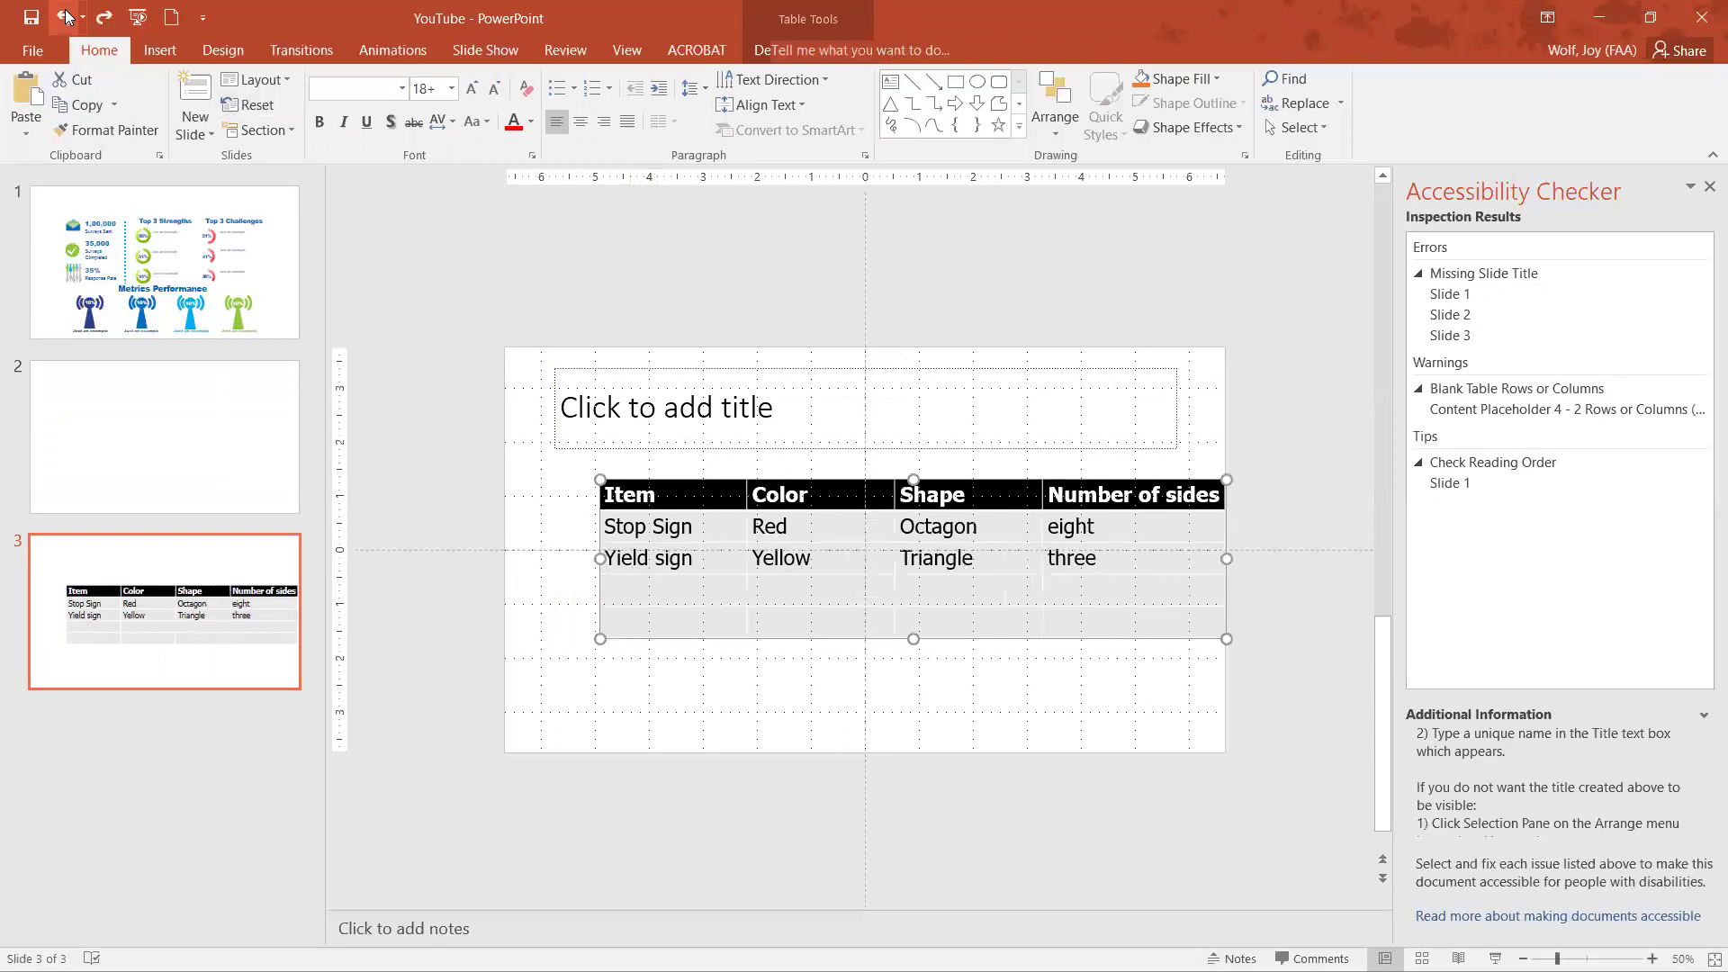
left_click(66, 17)
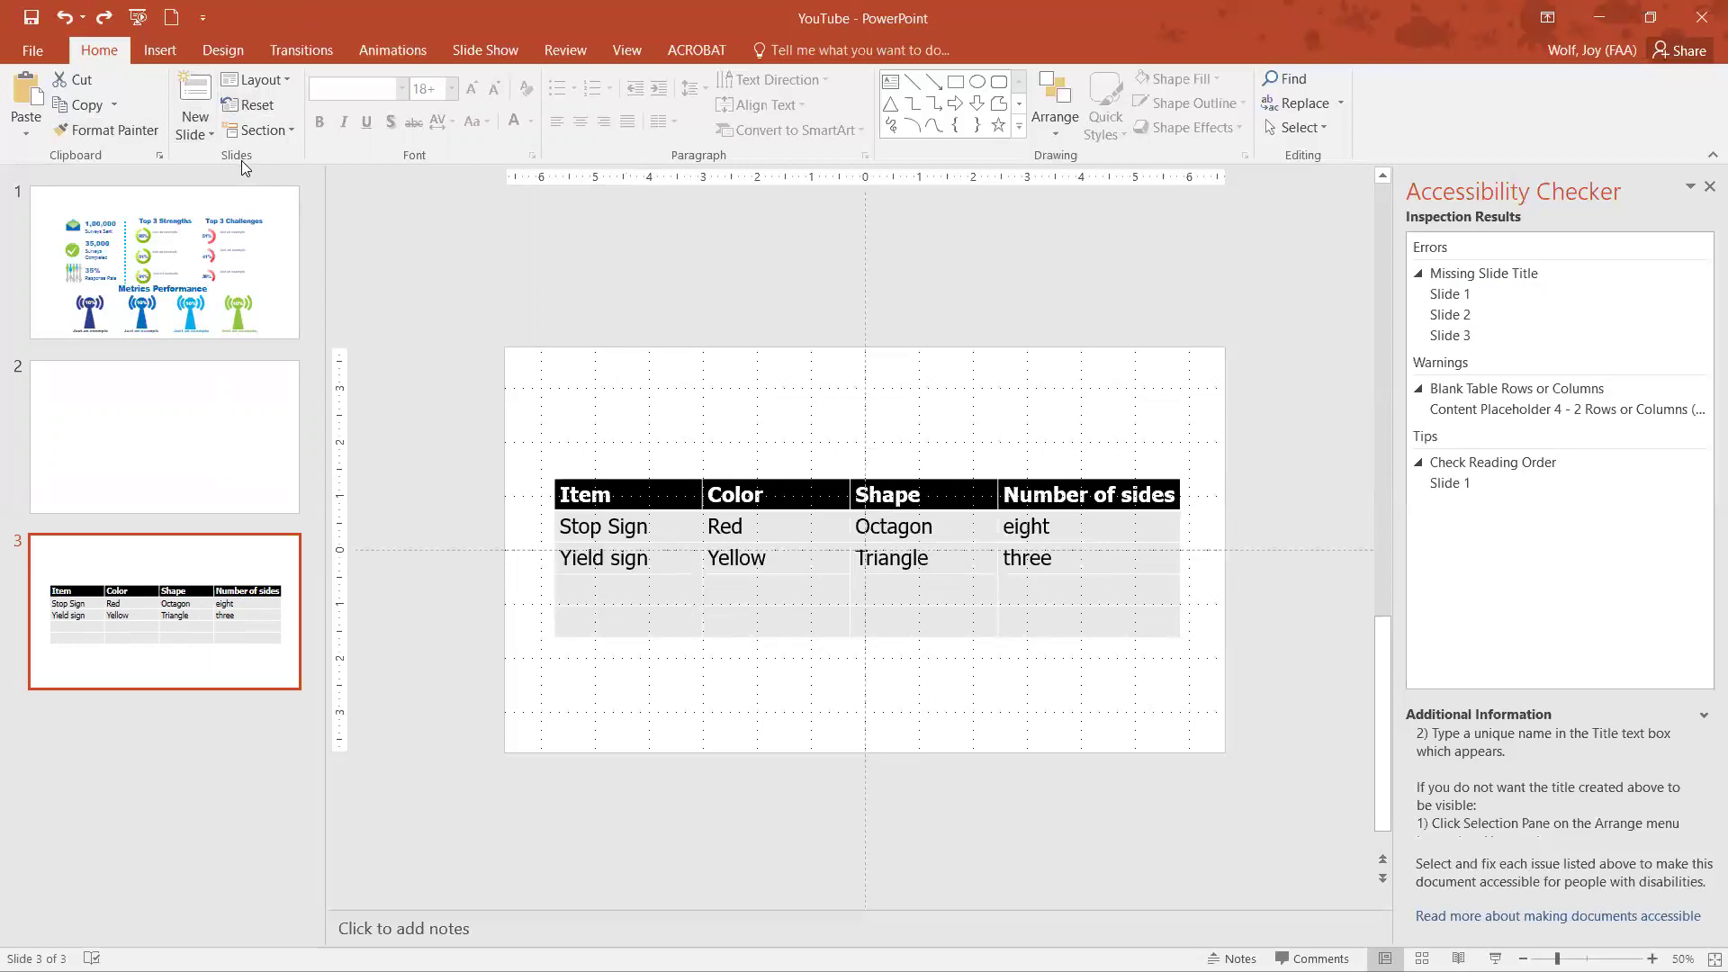
Apply Title Only to slide 3, shift the table left, and title it 'Traffic Signs'.
left_click(284, 81)
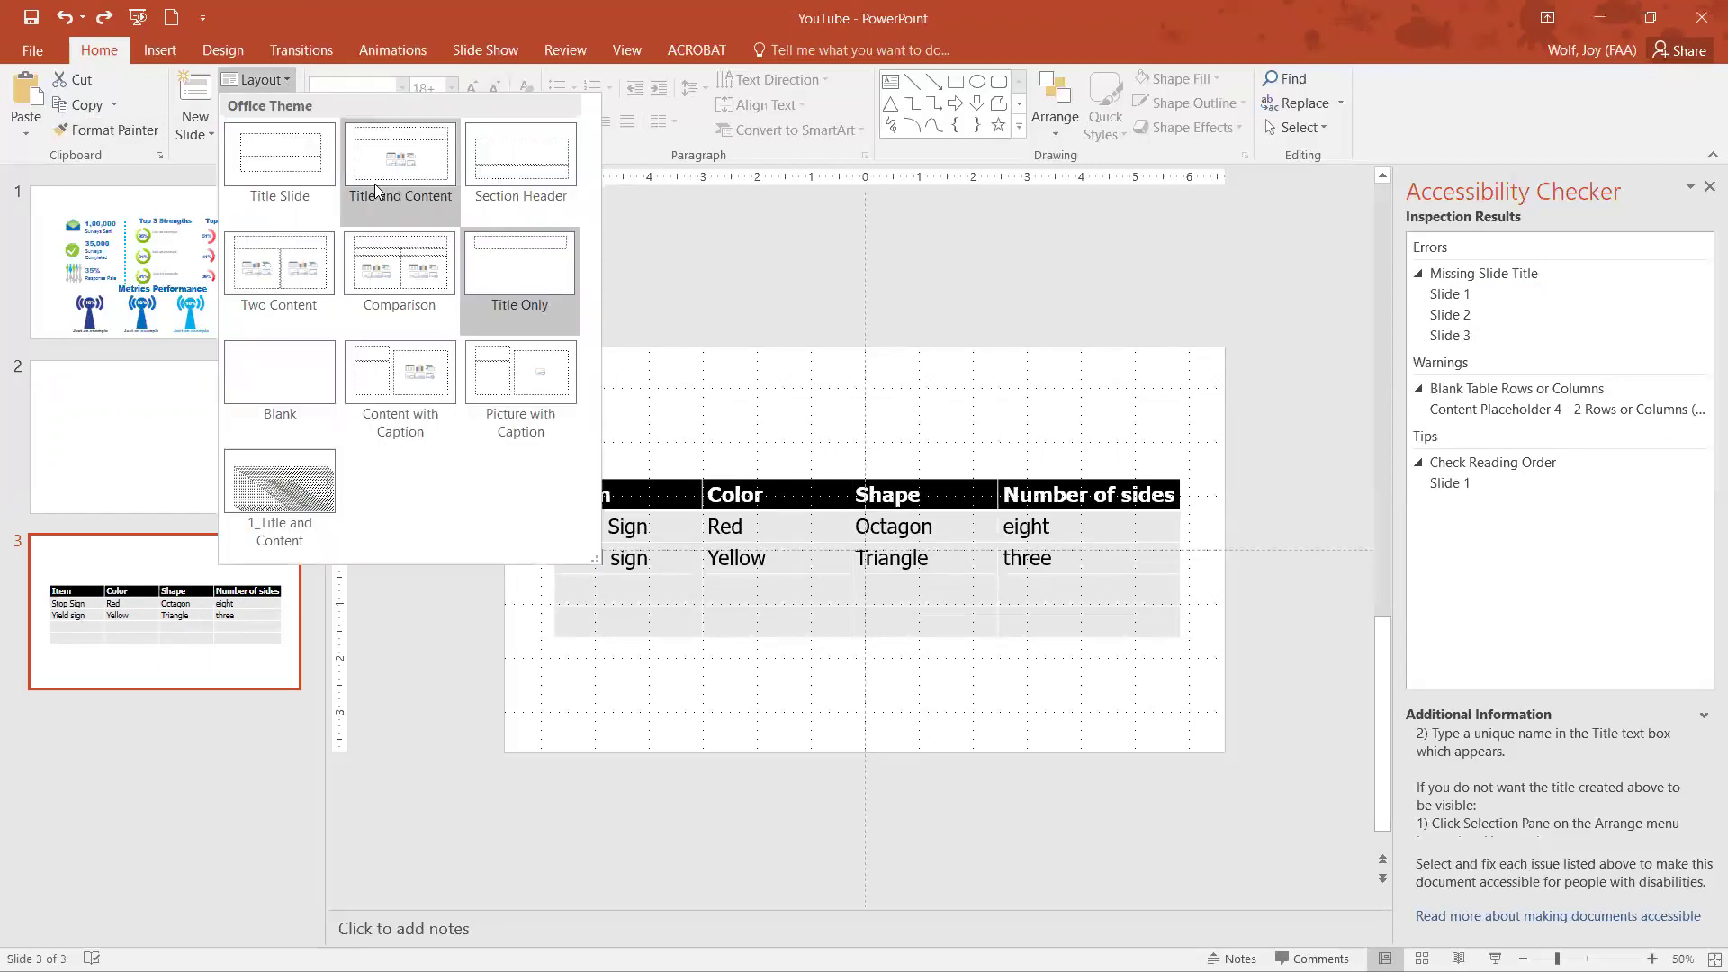
left_click(488, 269)
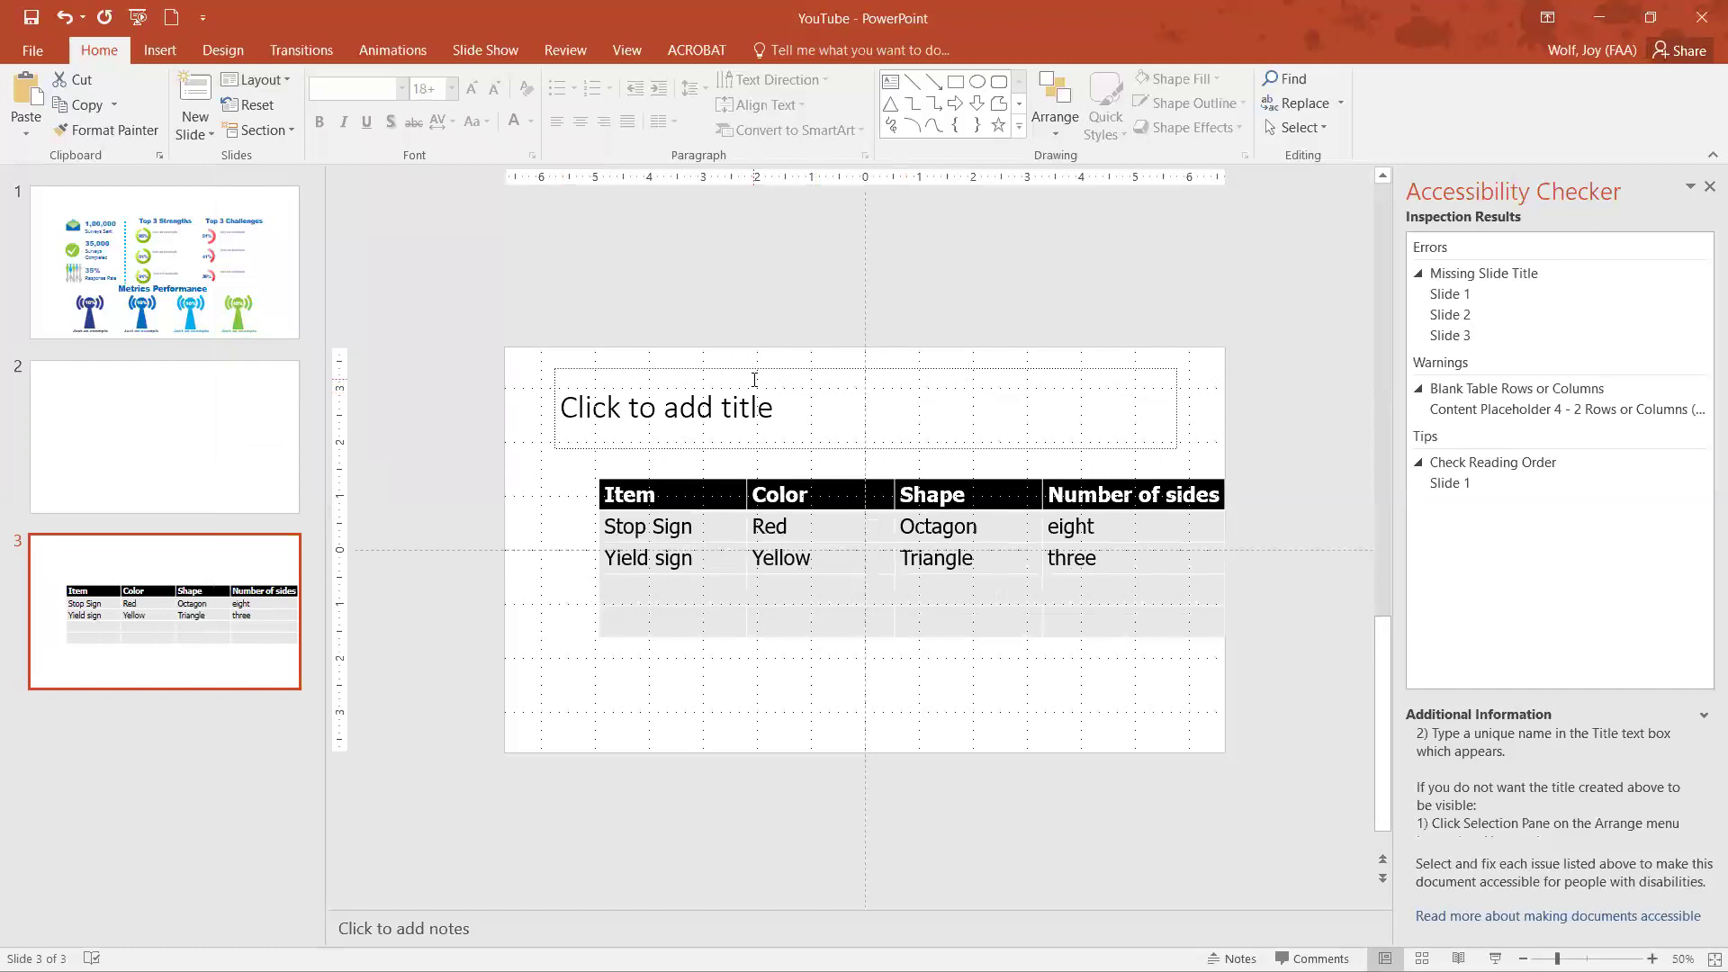
left_click(693, 480)
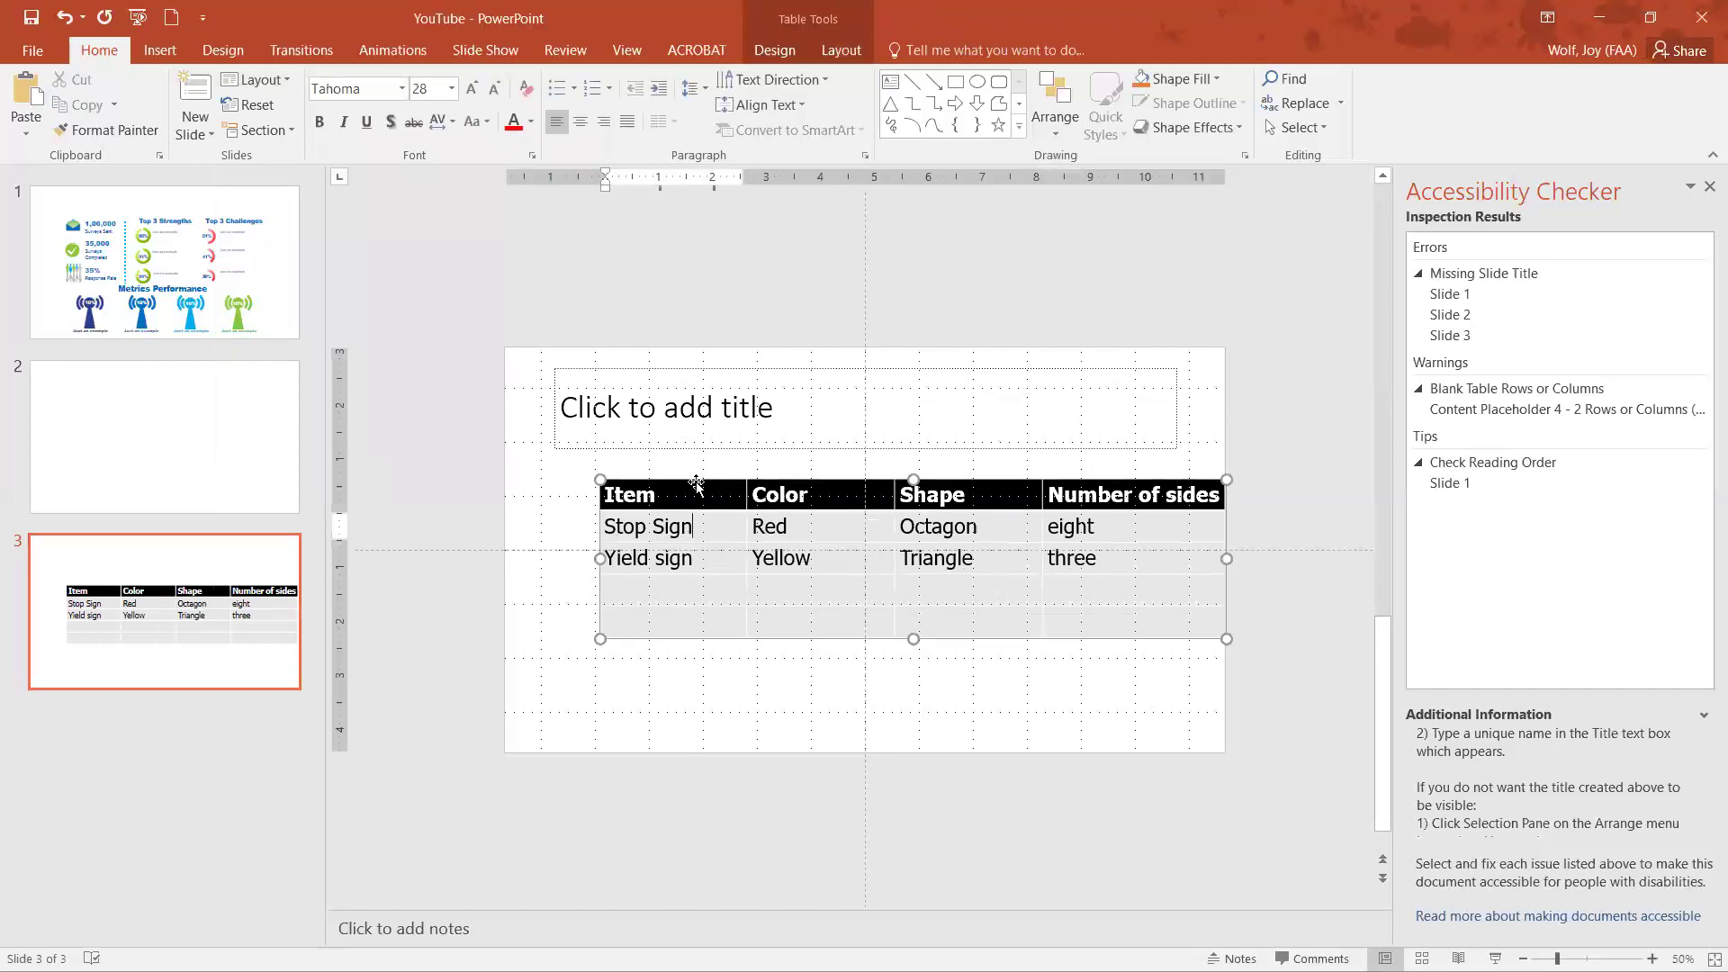
left_click_drag(697, 486, 657, 486)
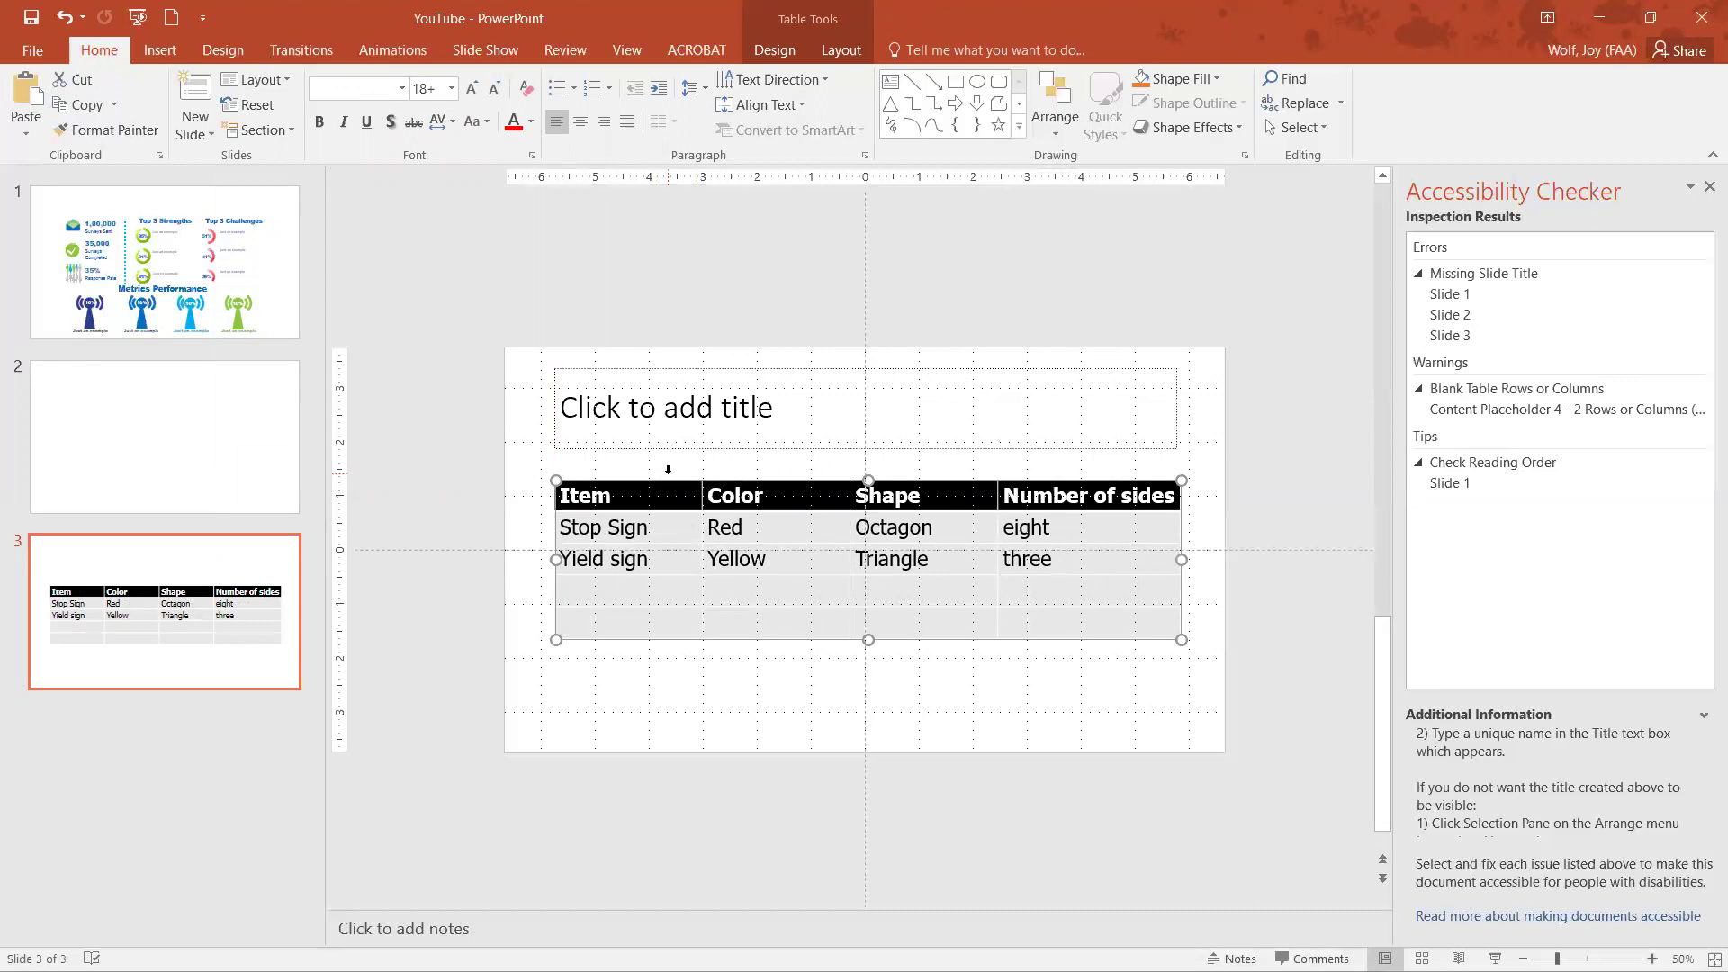
left_click(729, 390)
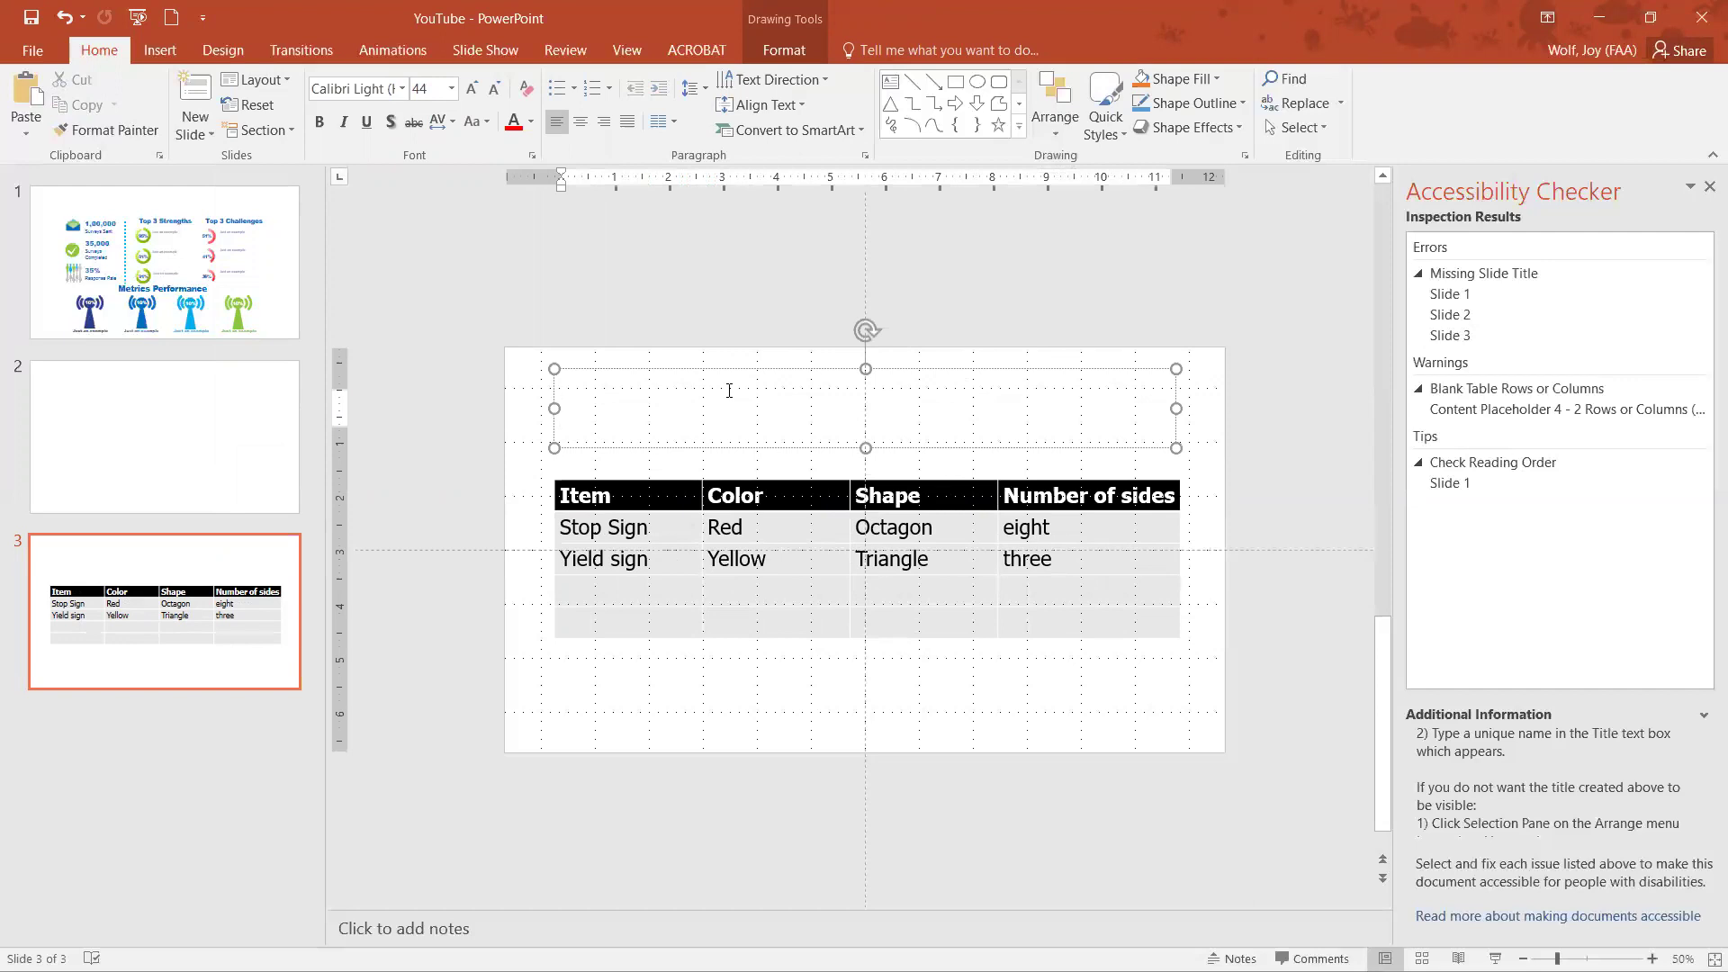
type("T")
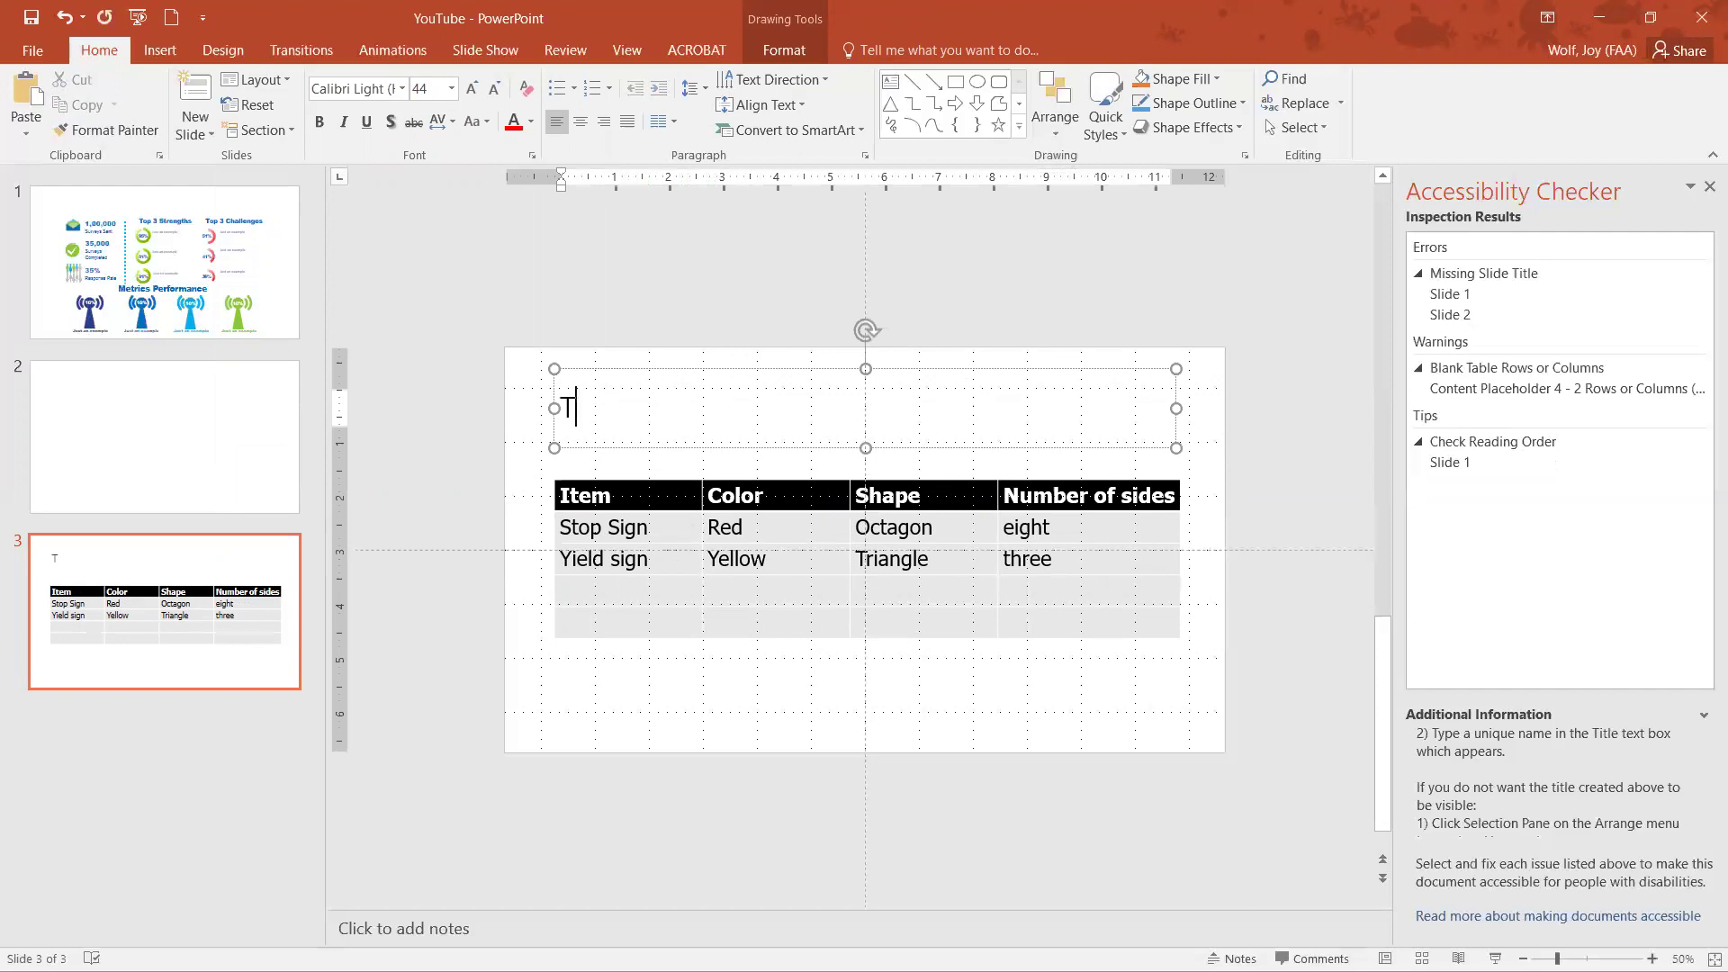
type("raffic Signs")
left_click(746, 288)
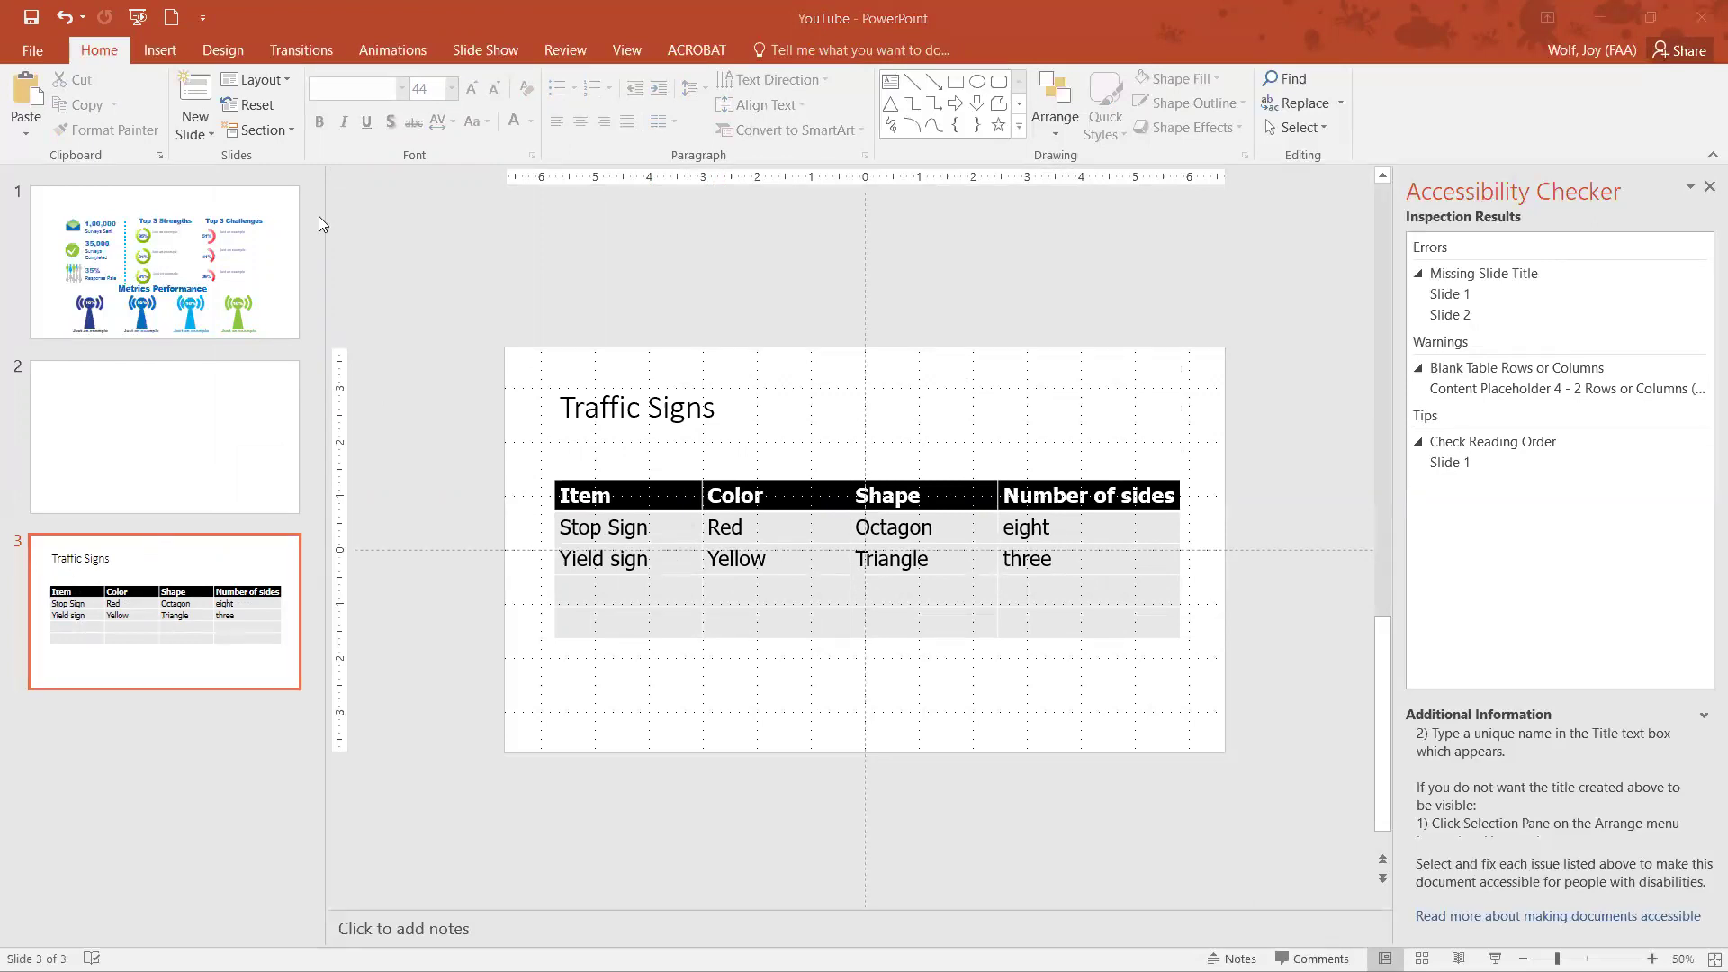
On slide 1, try Reset and the Title Only layout, undoing both, then show the View tab.
left_click(261, 218)
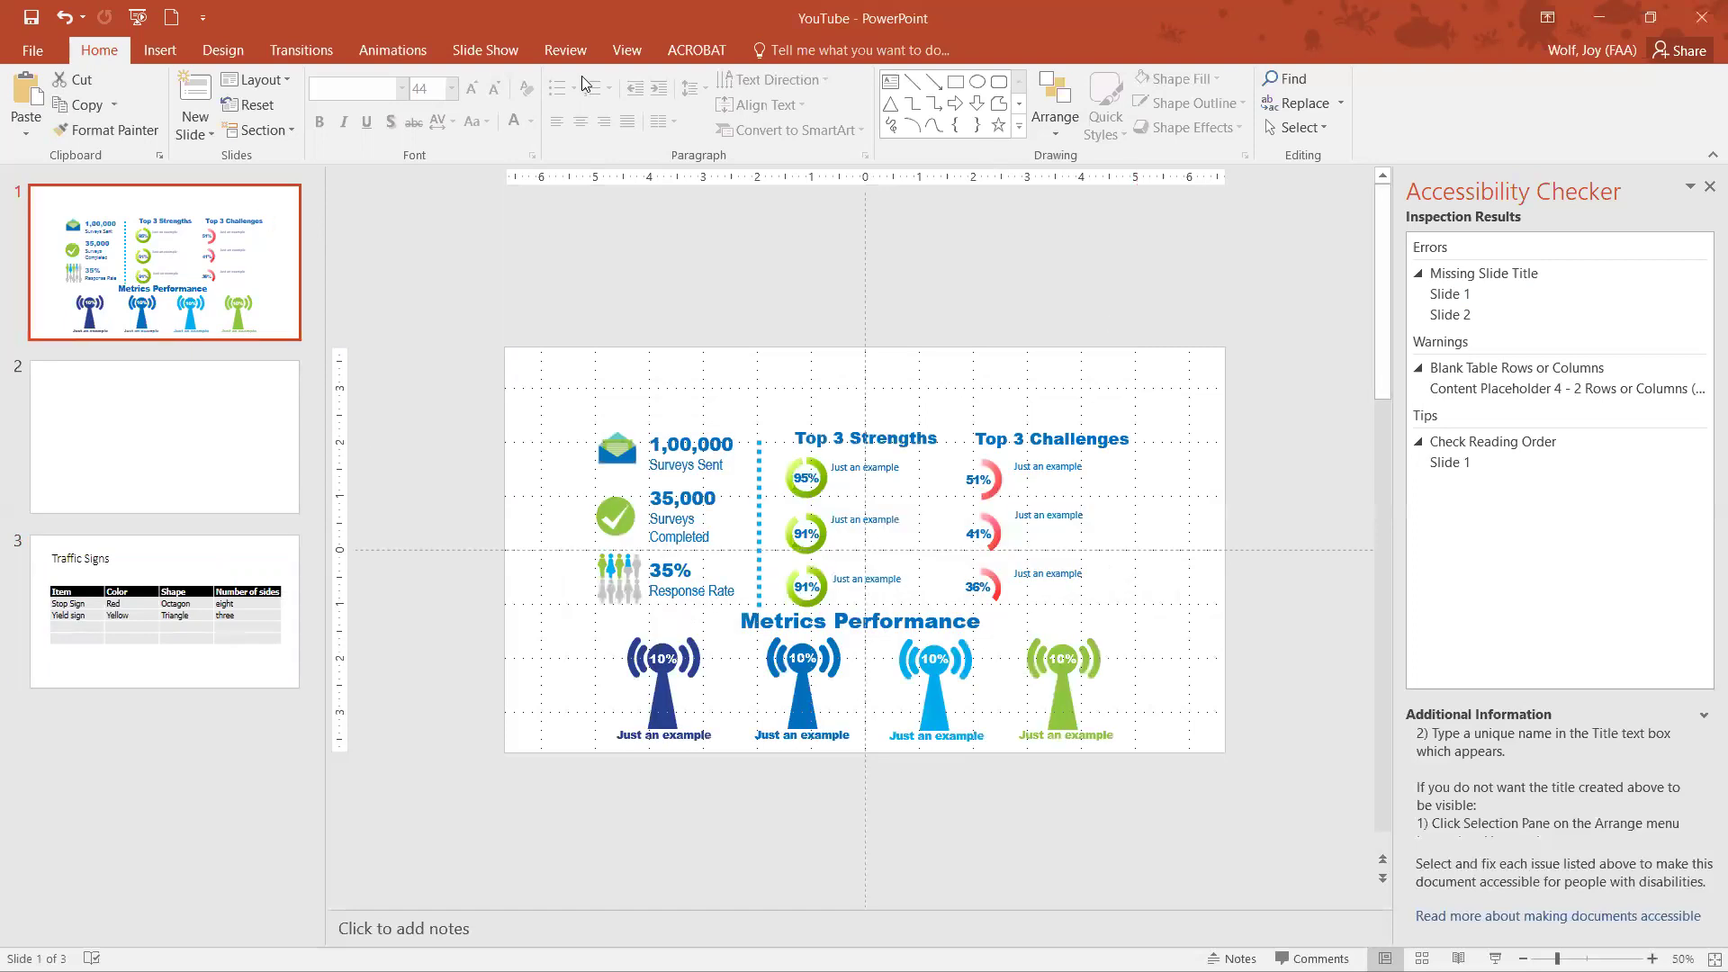
left_click(252, 106)
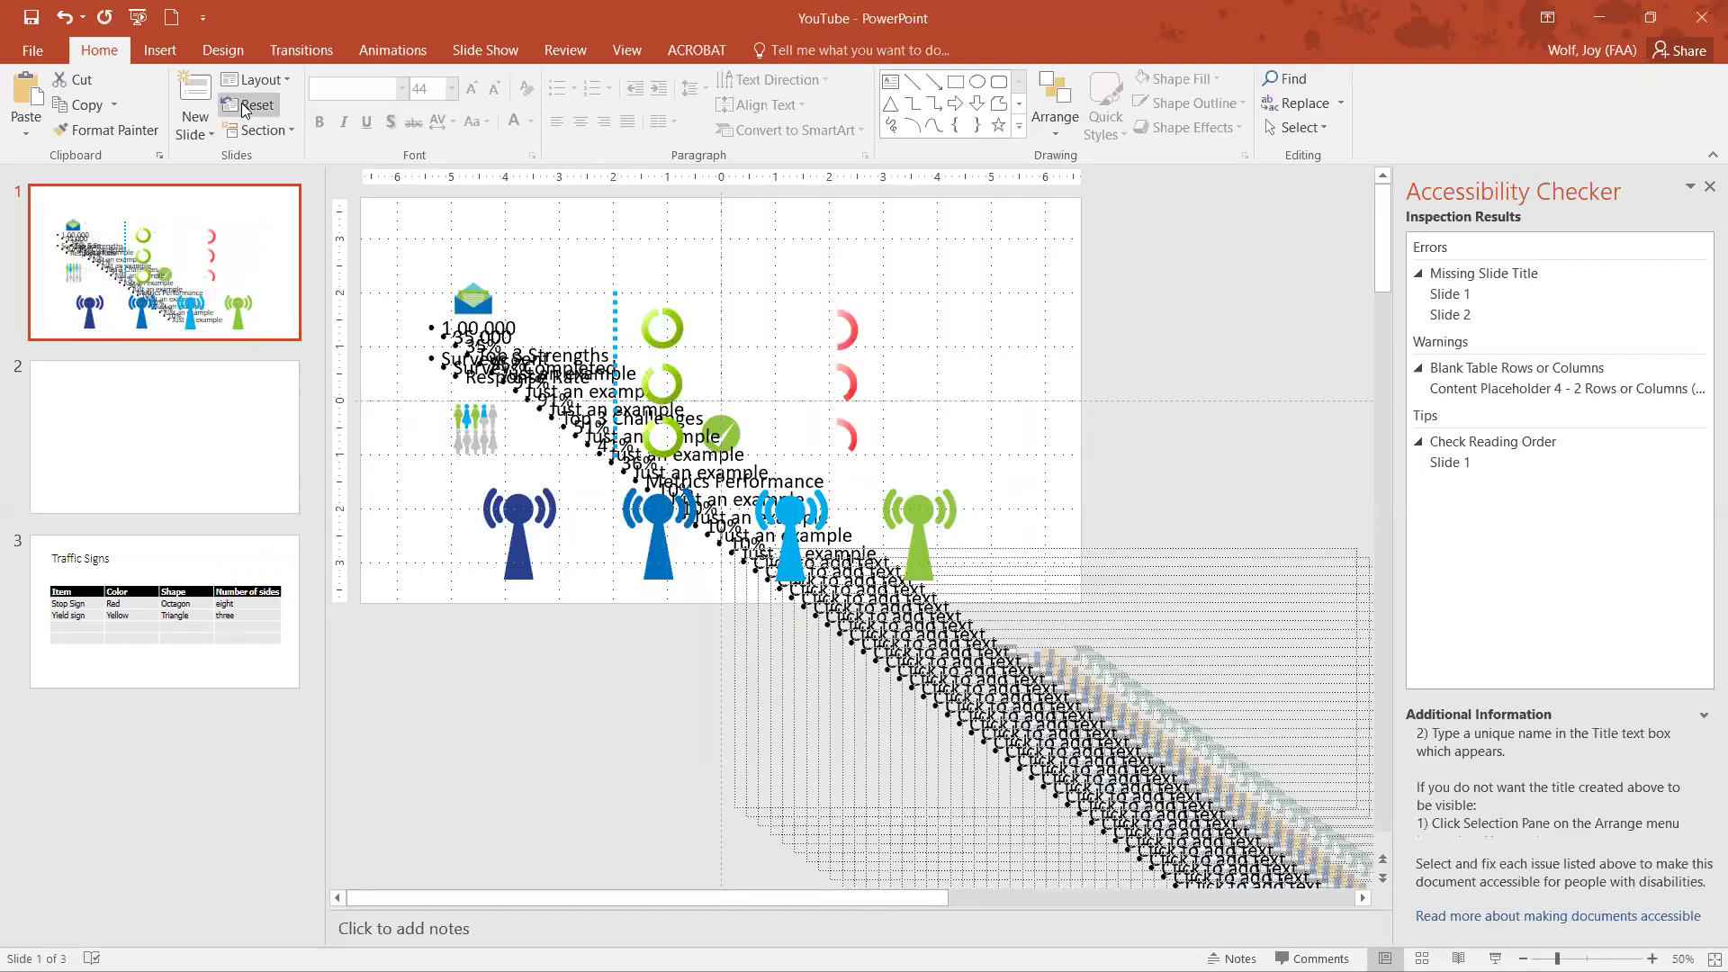
left_click(65, 17)
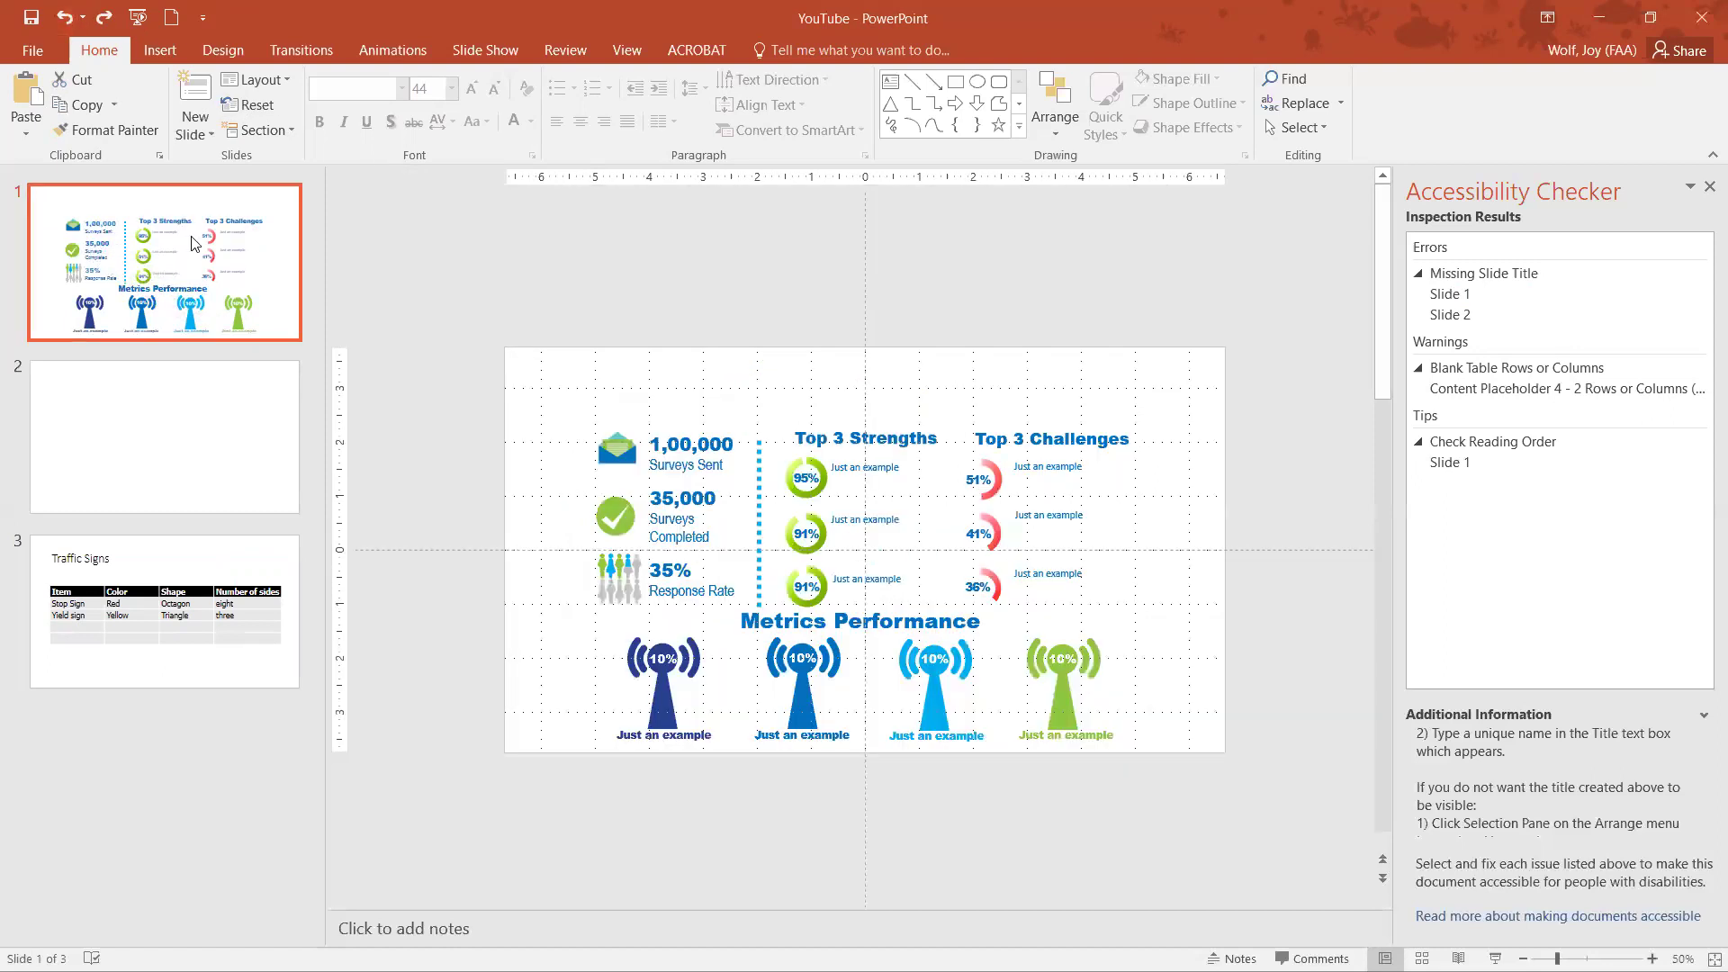
left_click(286, 80)
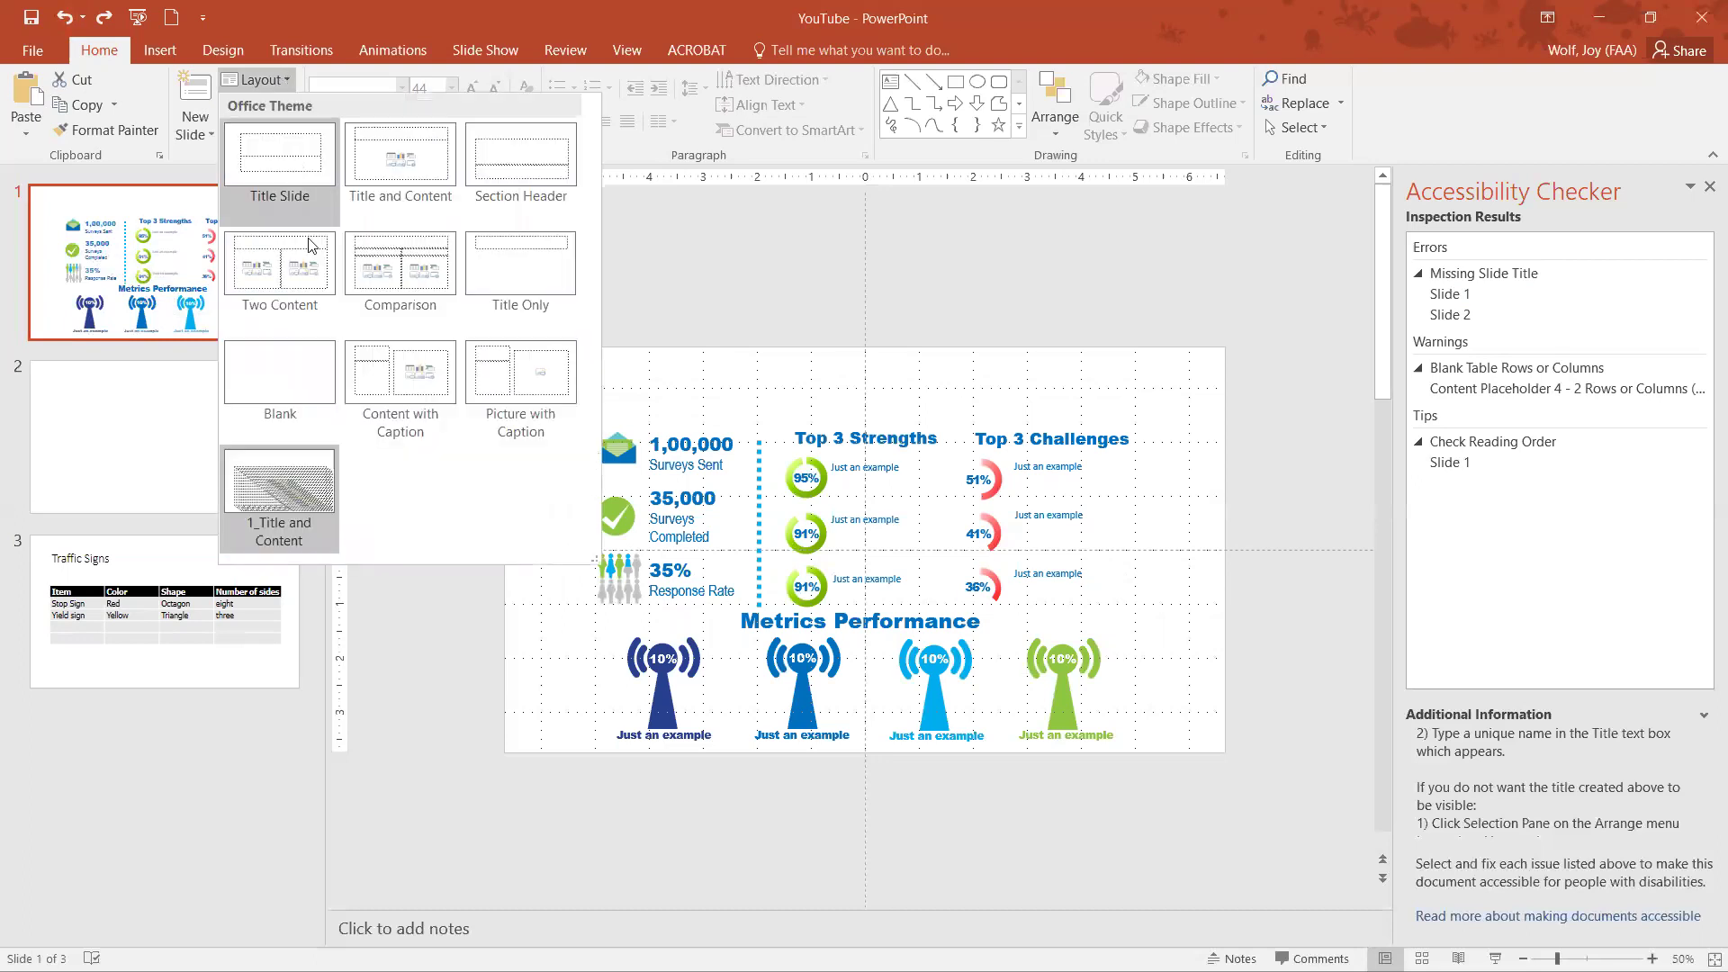
left_click(519, 257)
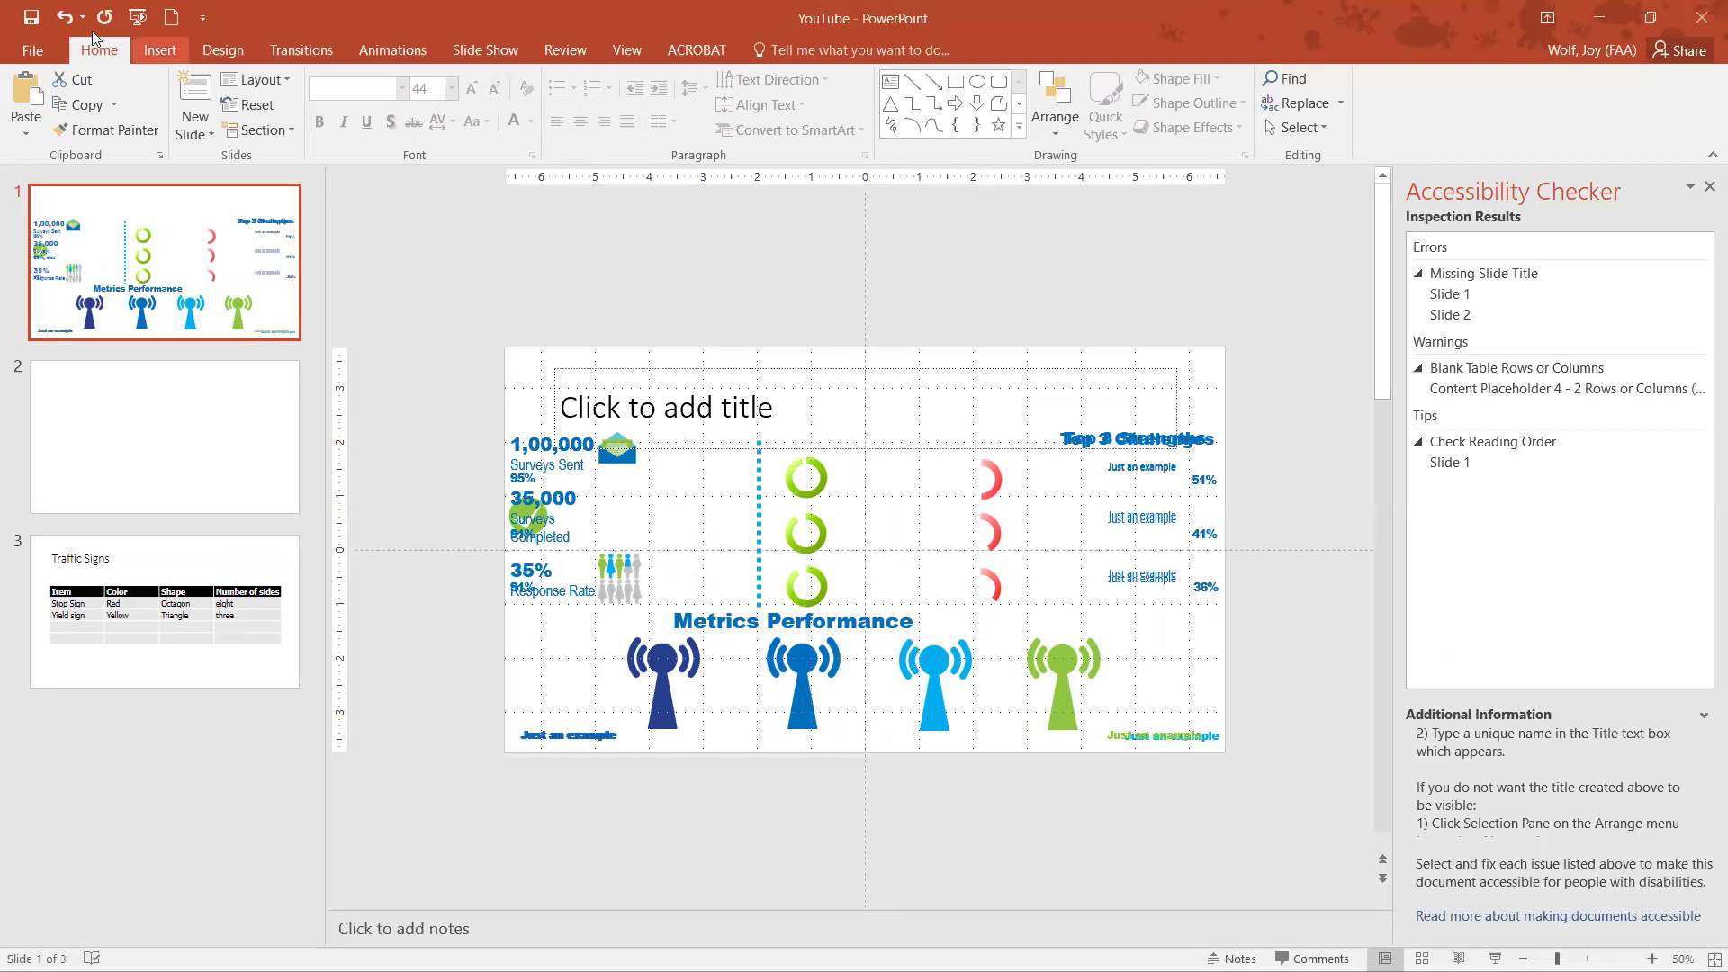
left_click(60, 16)
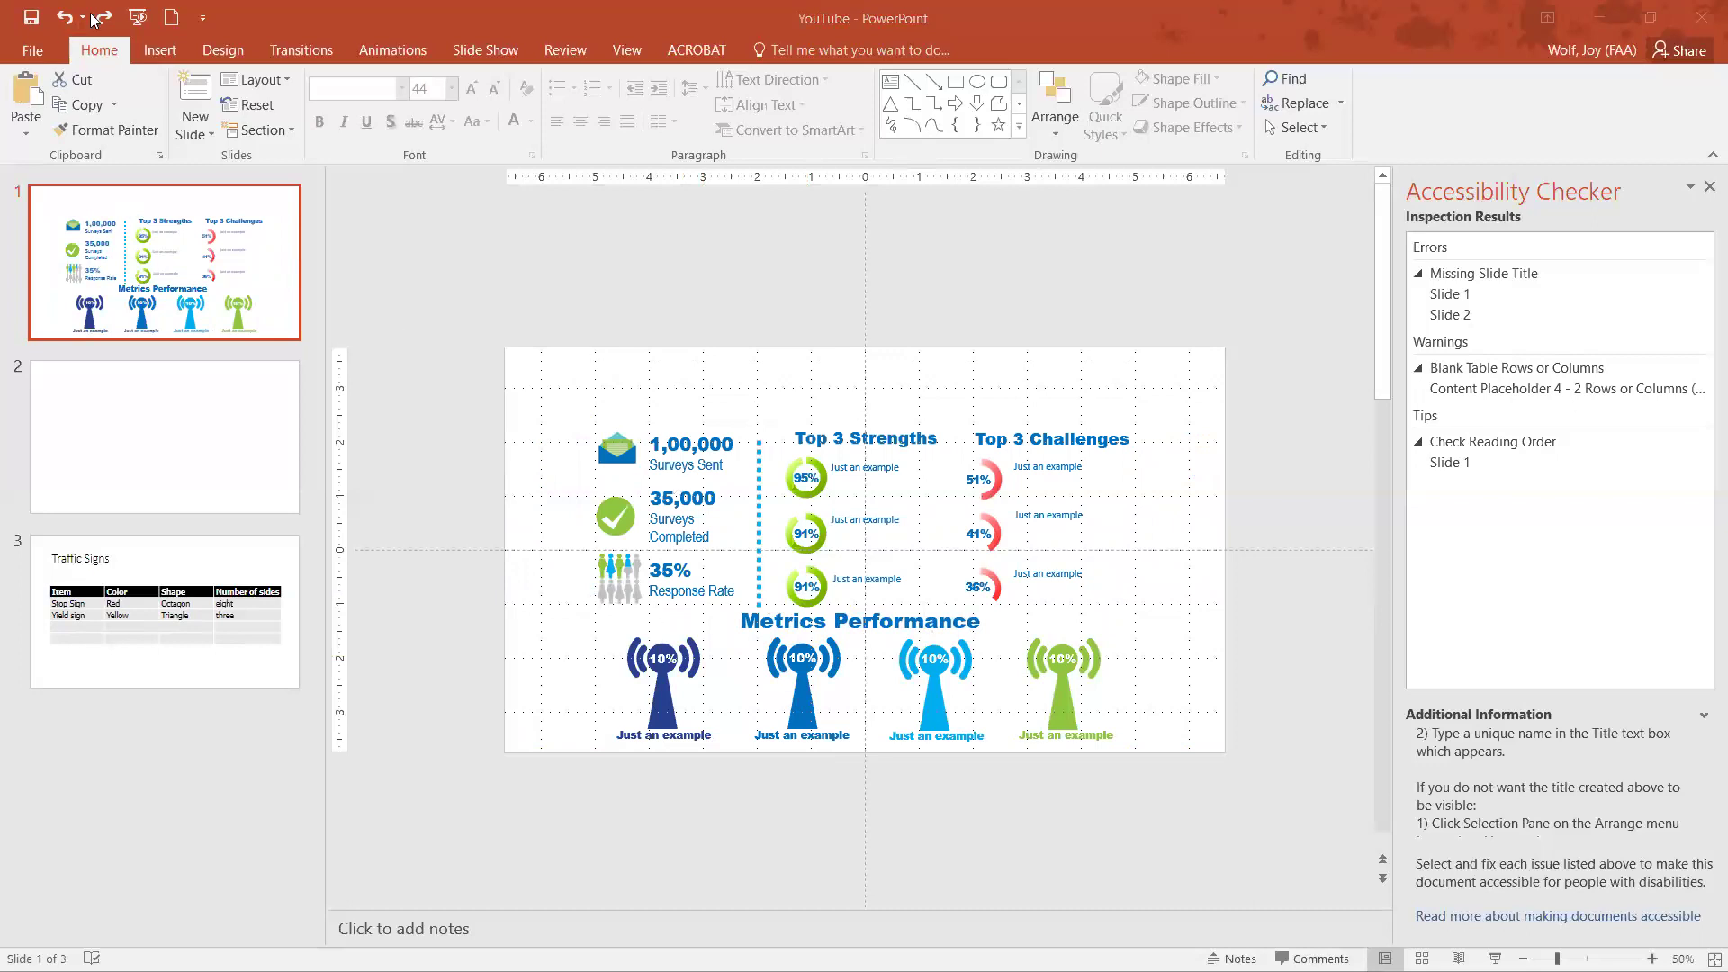
left_click(623, 51)
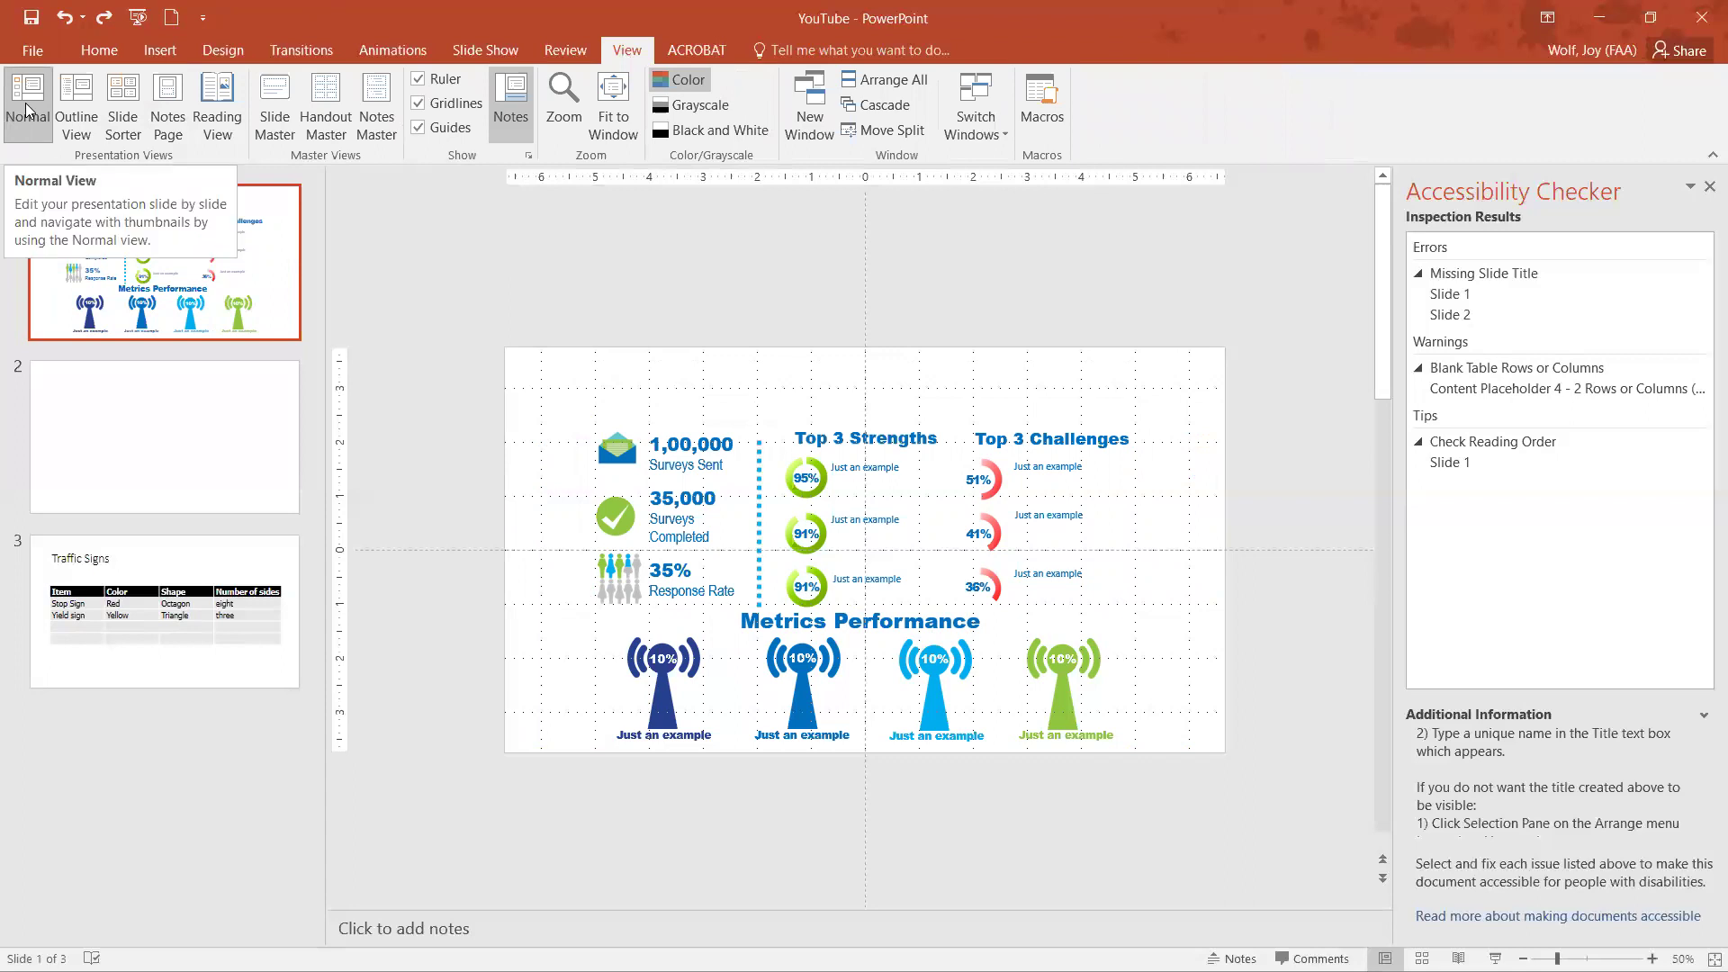
Switch to Outline view and bring up the untitled slide 2 from the outline.
left_click(90, 117)
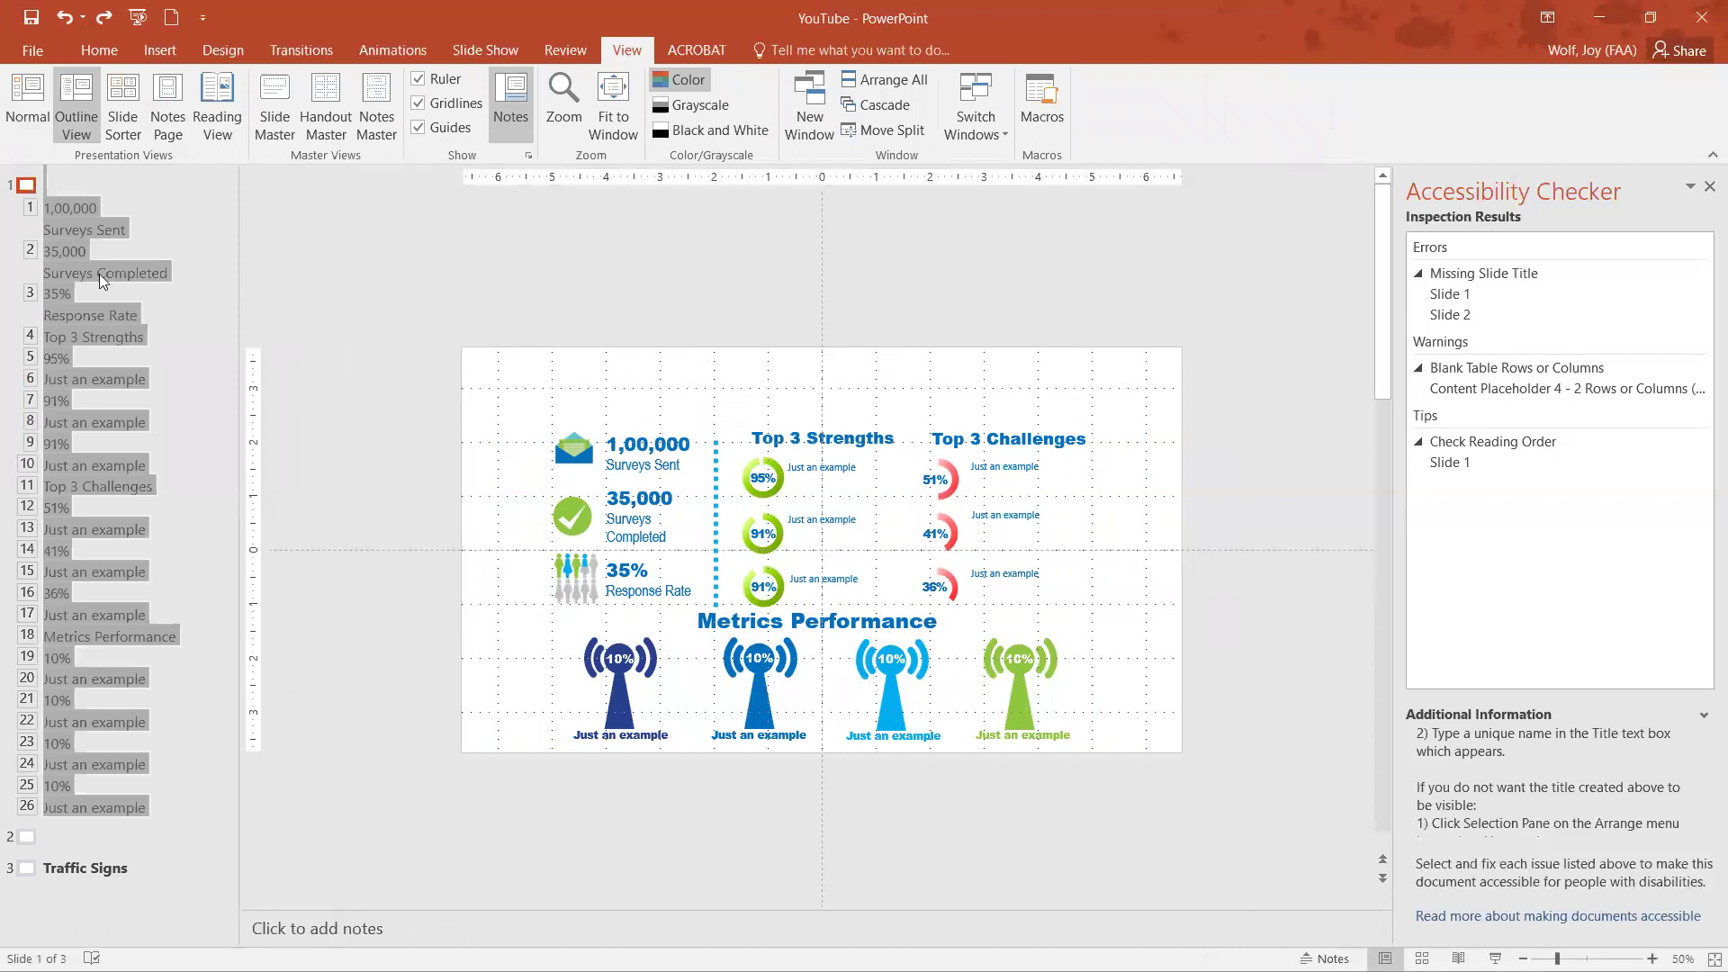
left_click(175, 287)
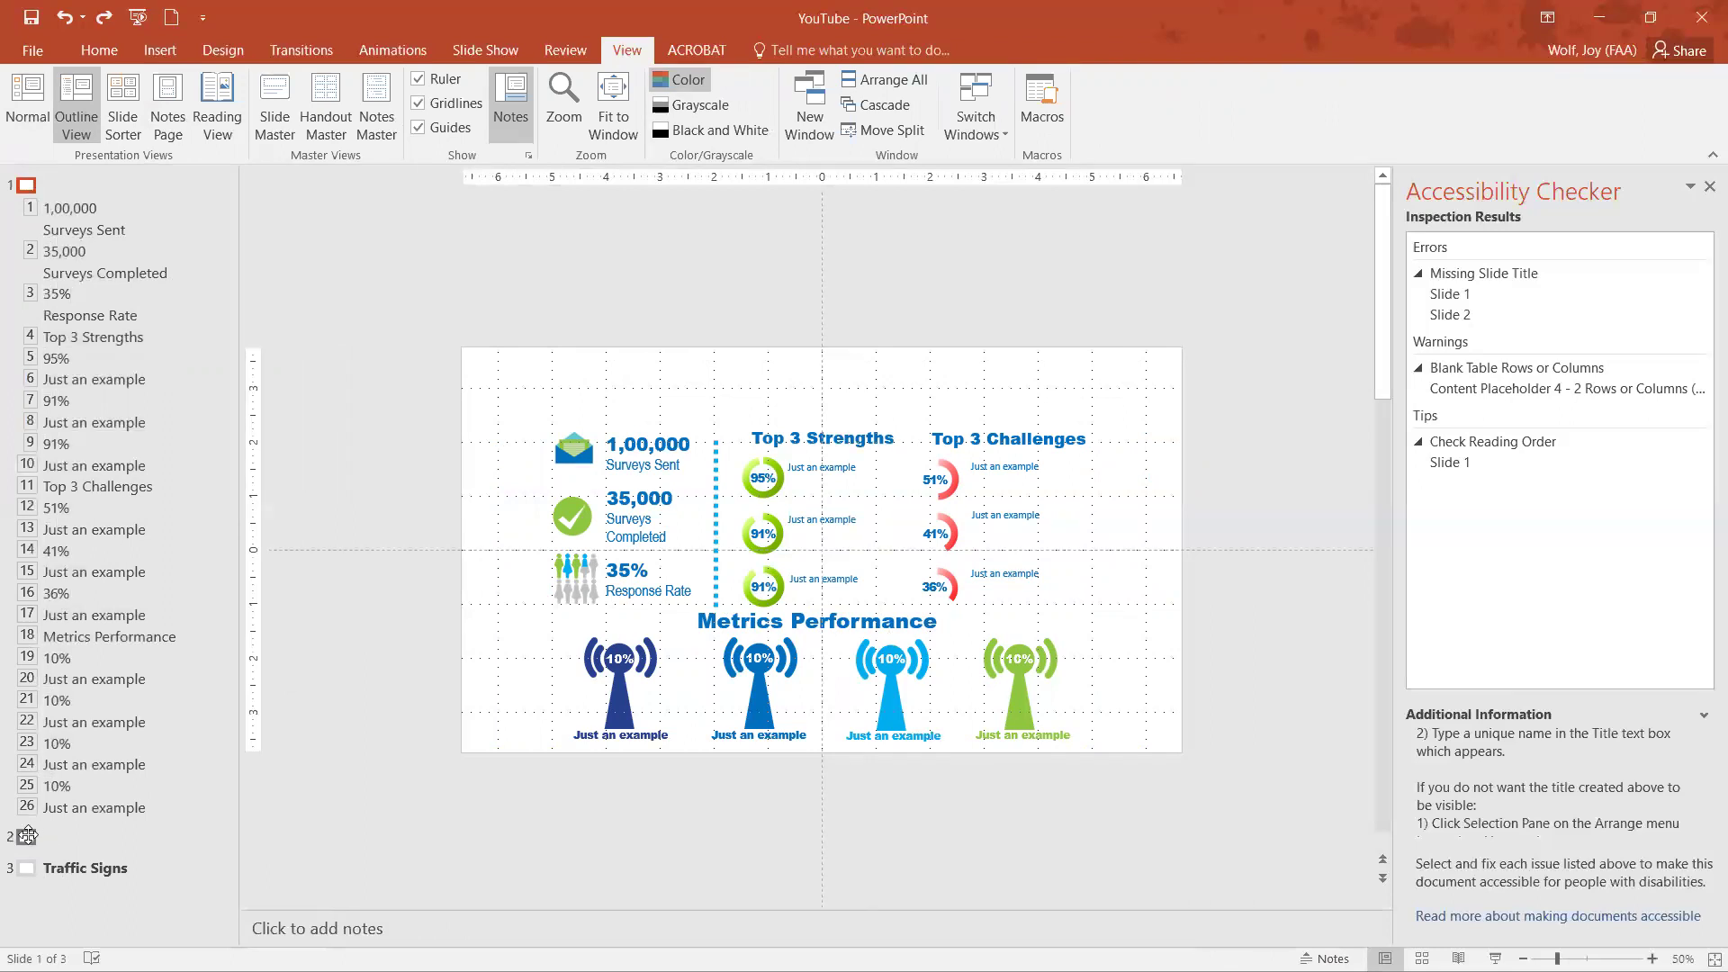
left_click(83, 869)
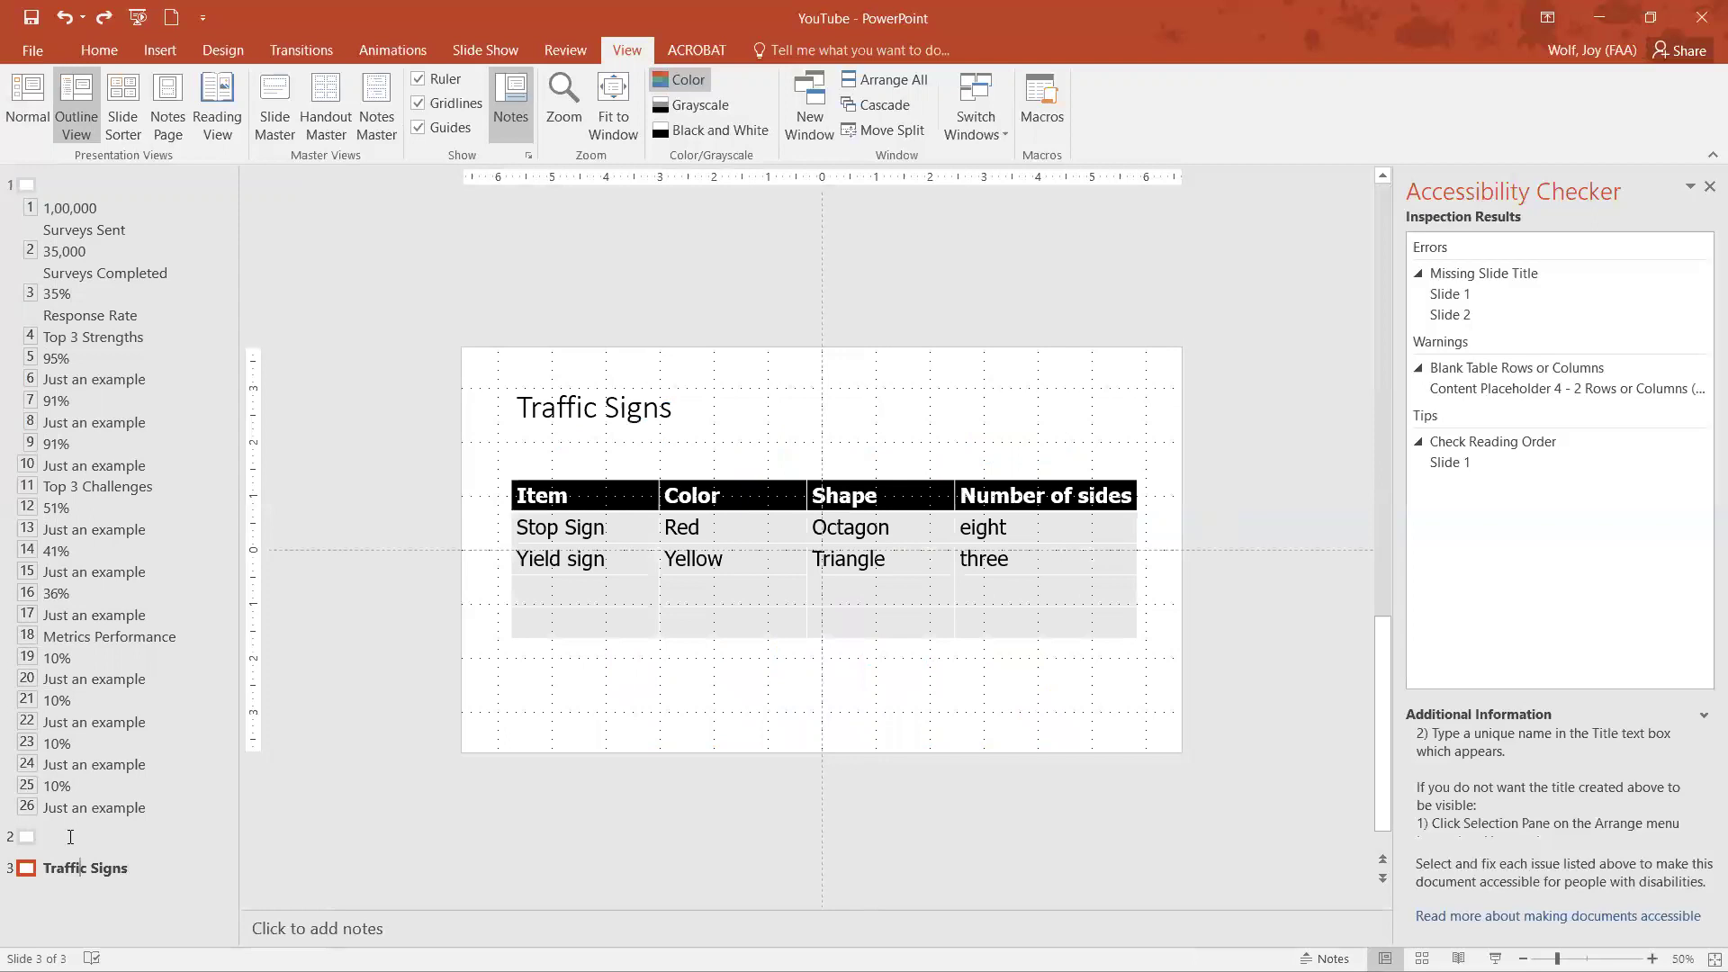
left_click(70, 837)
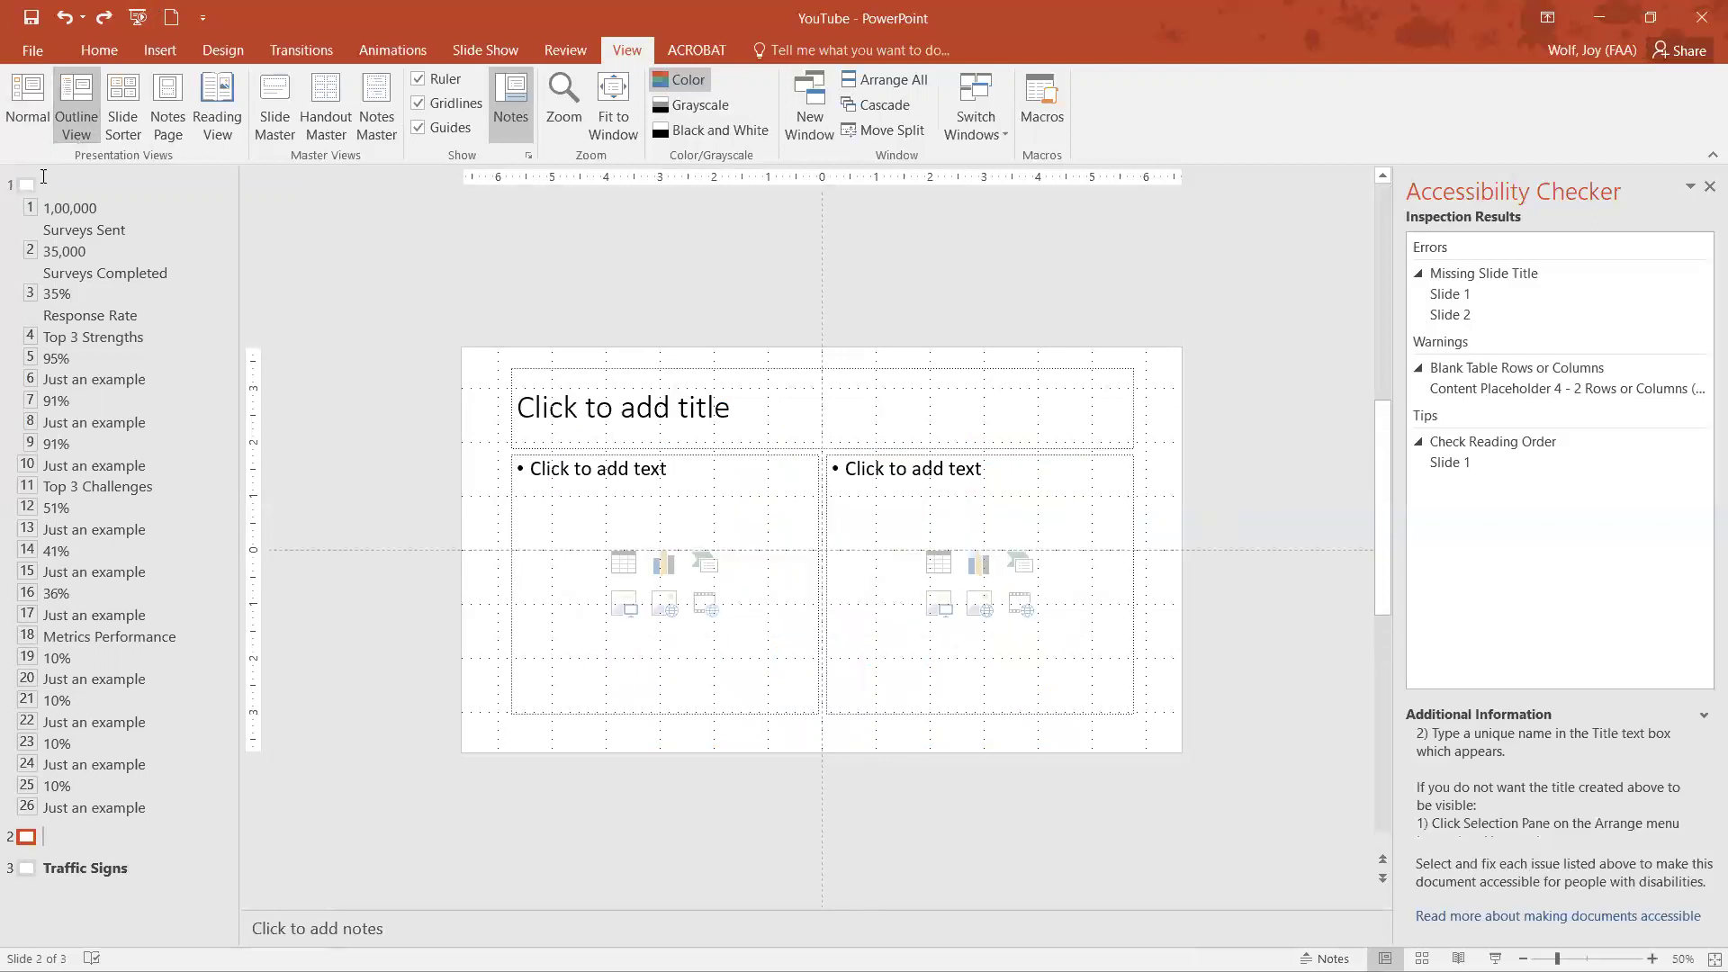
Enter 'Survey' as slide 1's title in the outline and nudge its title box slightly up-left.
left_click(44, 181)
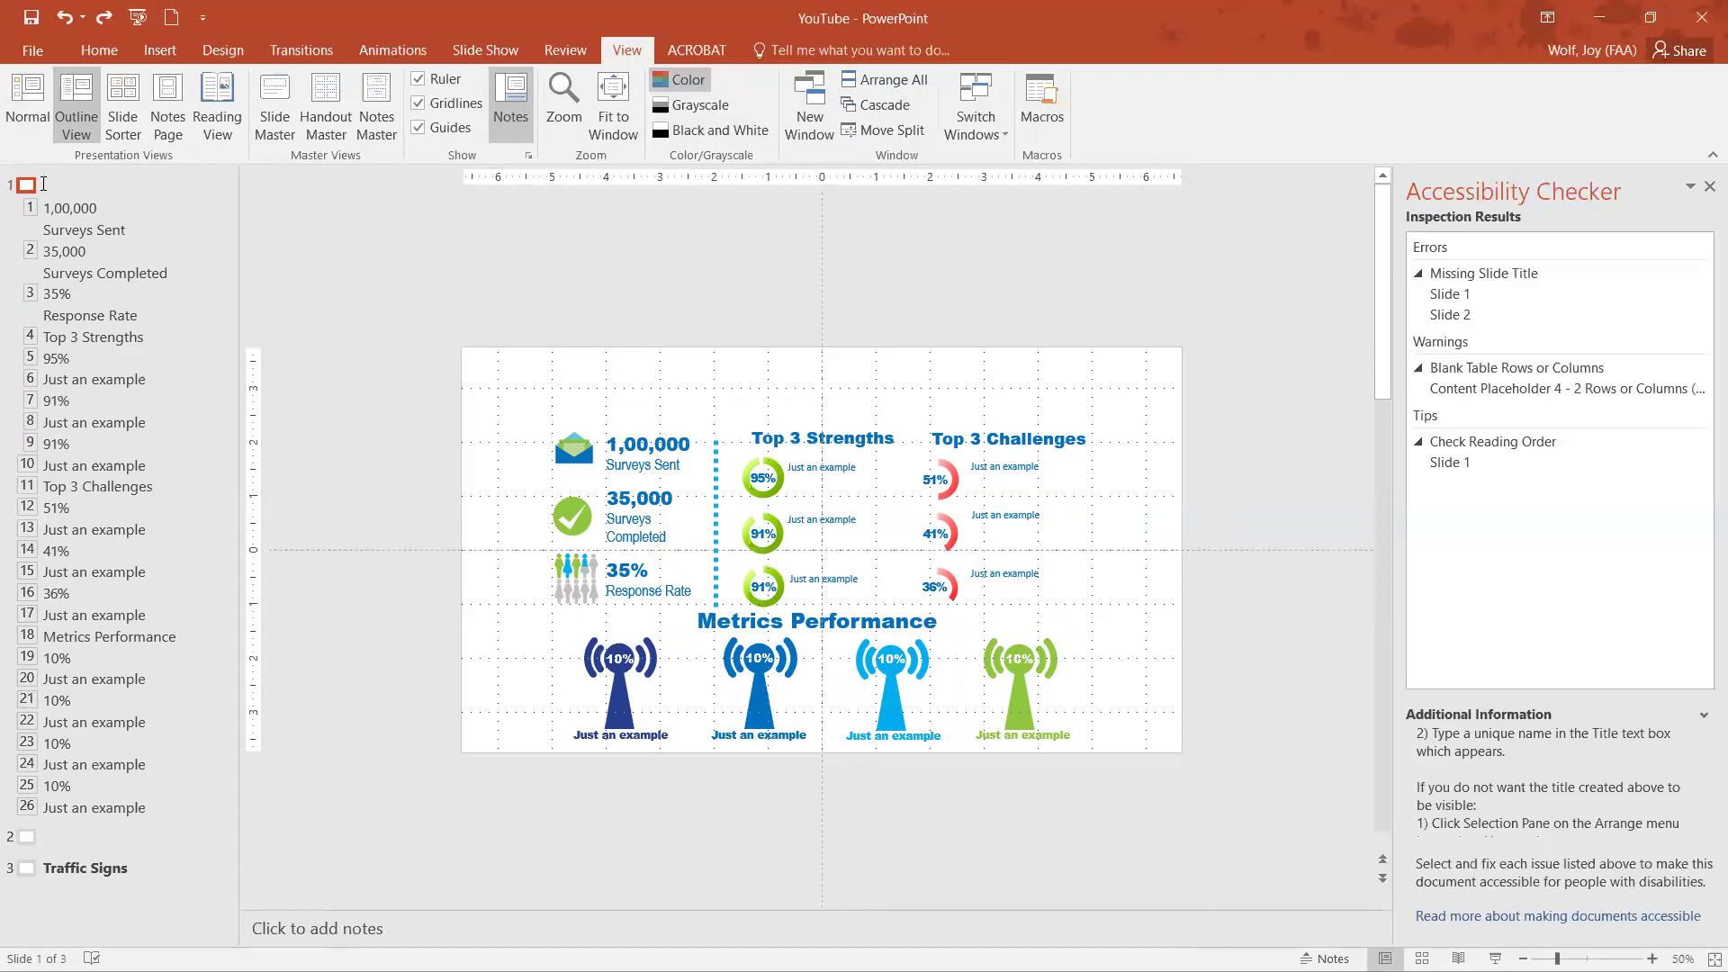
type("Sur")
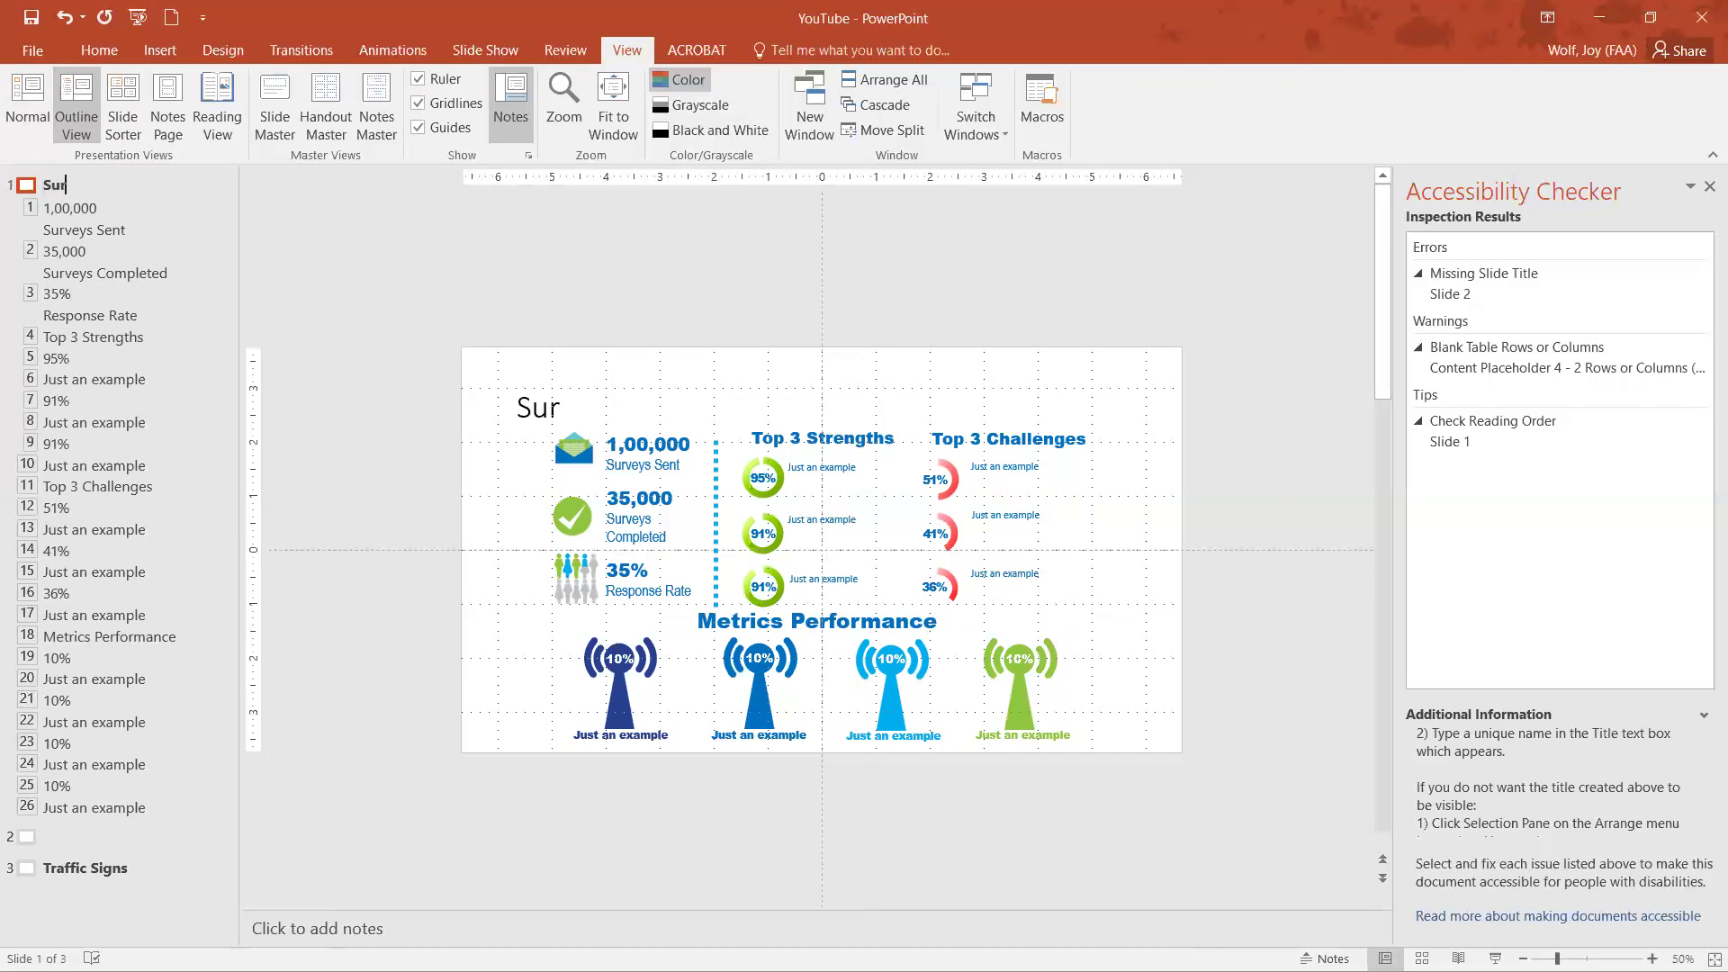
type("vey")
left_click(580, 439)
left_click(581, 411)
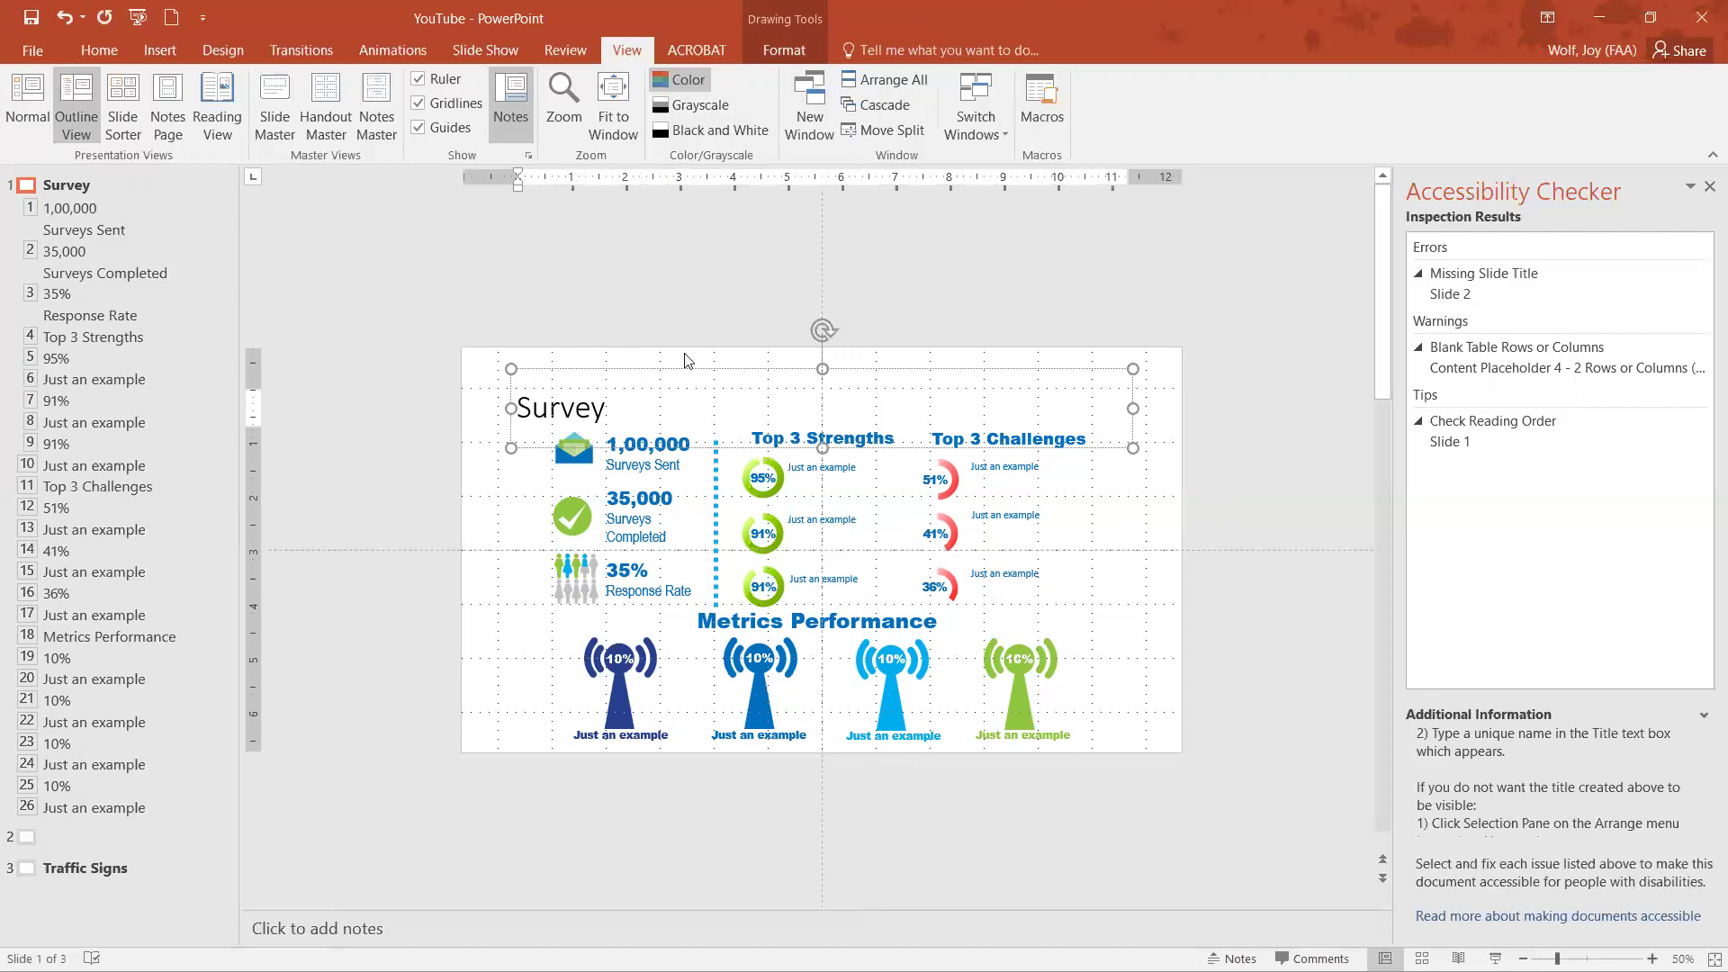
left_click_drag(690, 366, 686, 361)
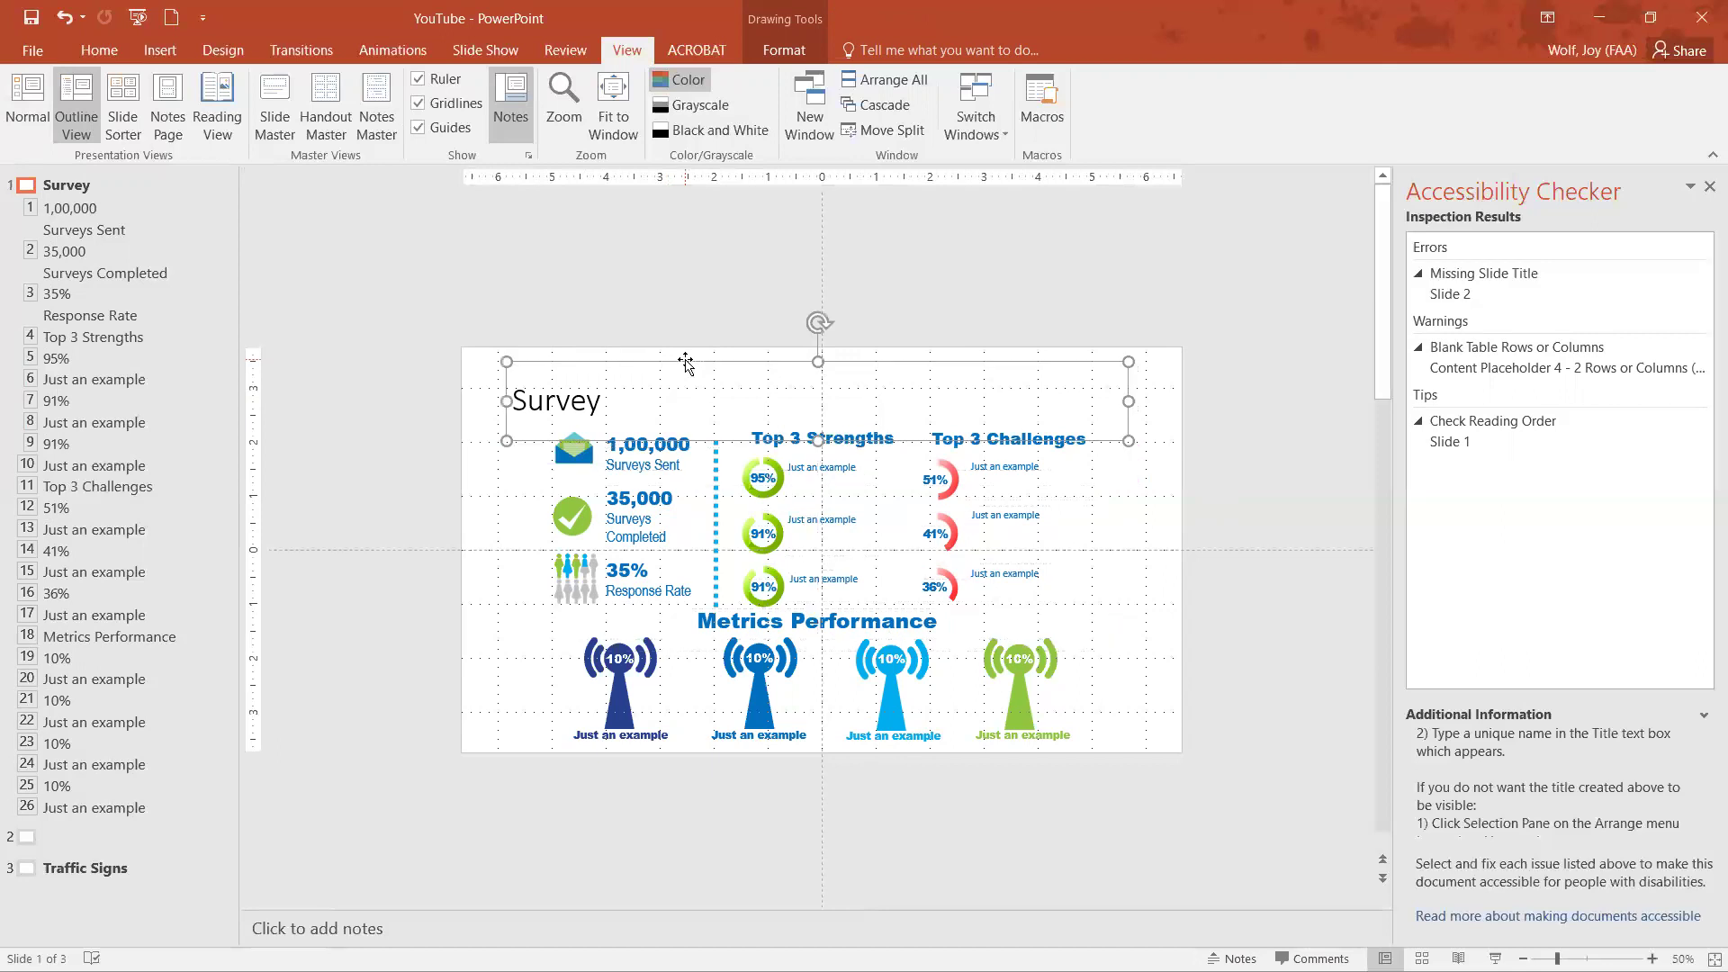
Set the Survey title to 54 pt and centre-align it within its title box.
key("Escape")
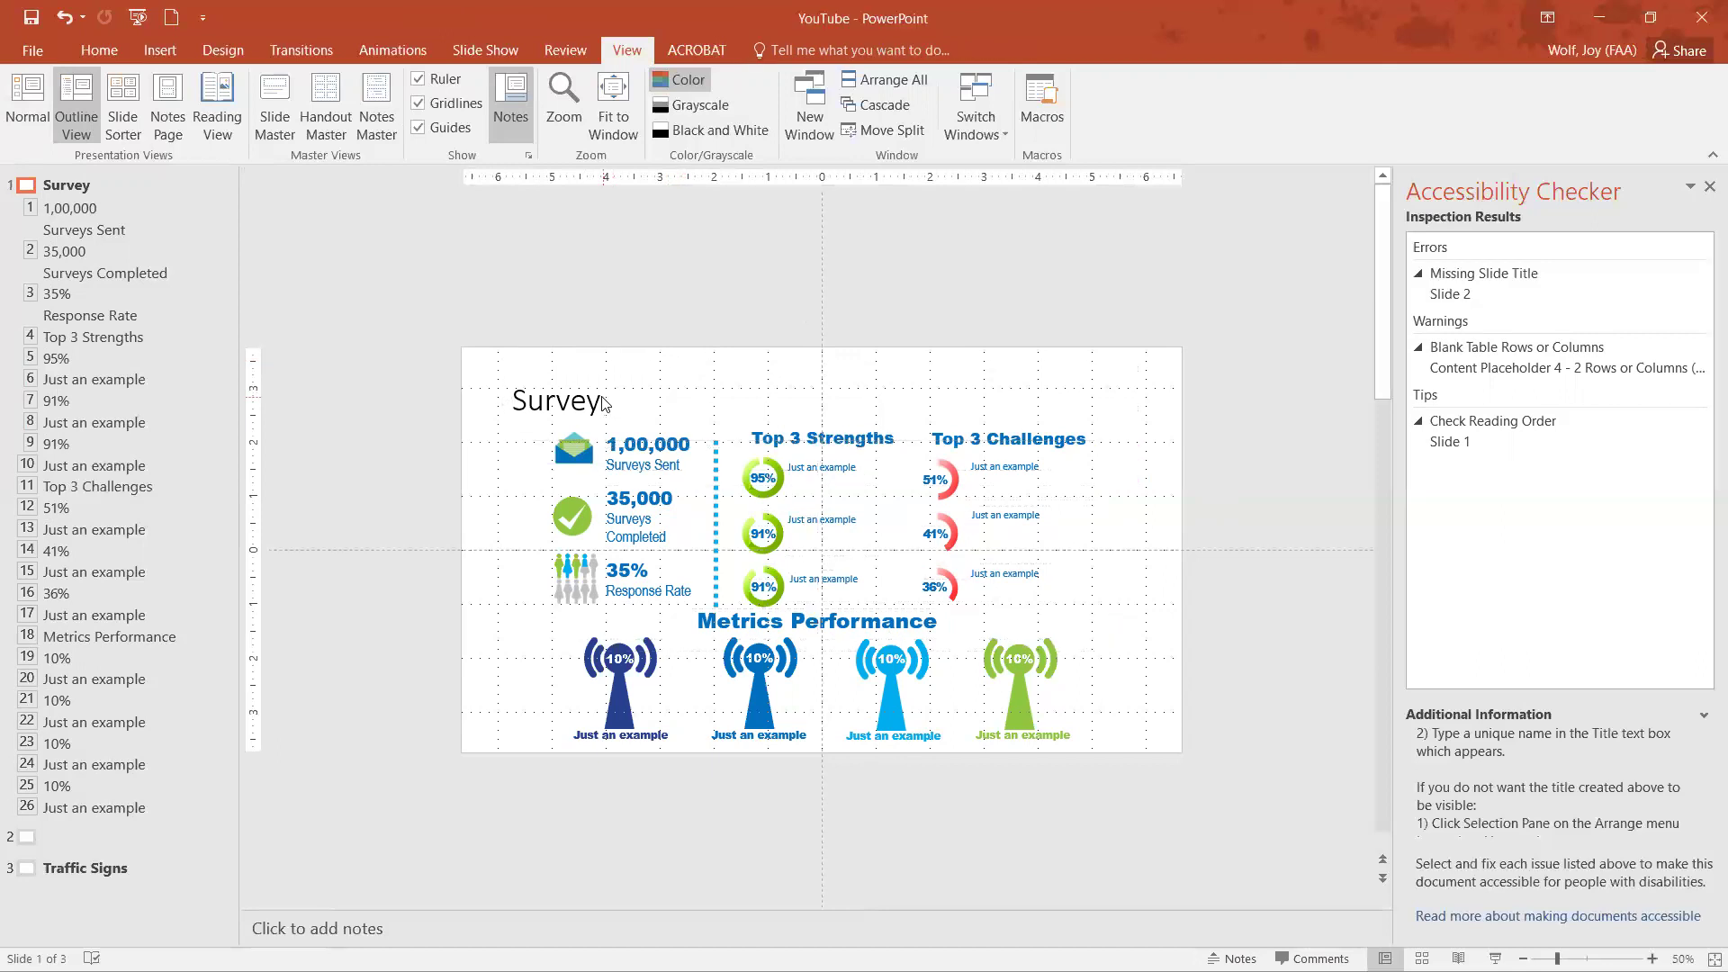
double_click(583, 406)
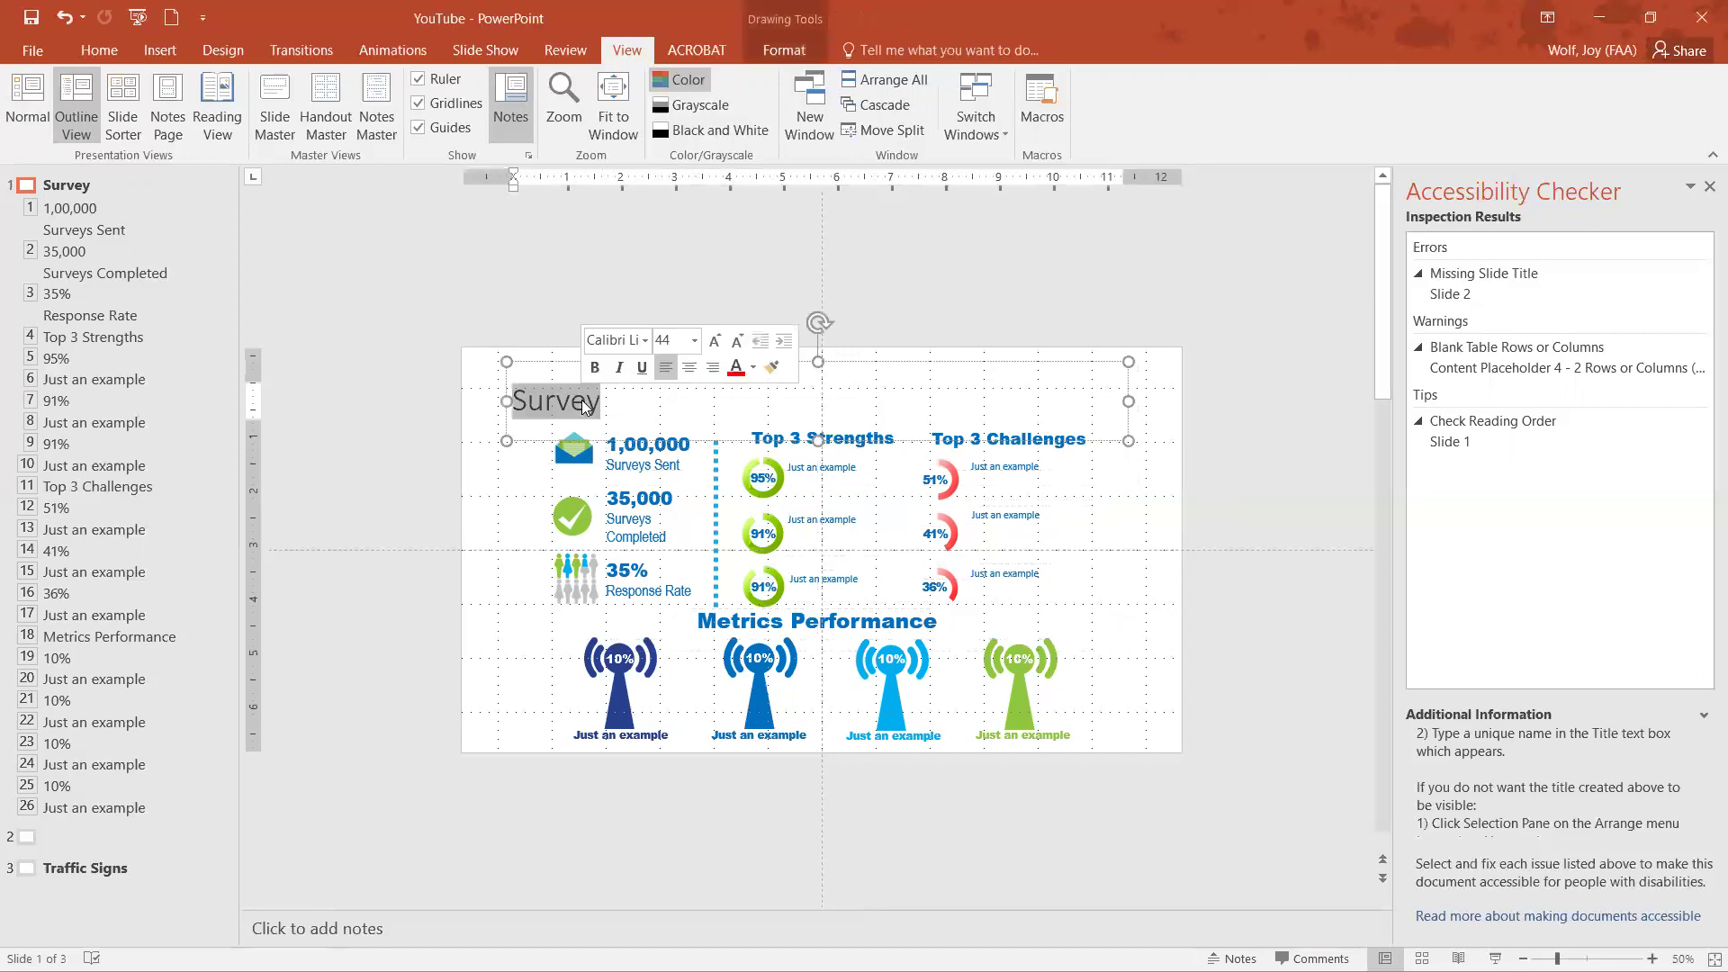
left_click(695, 340)
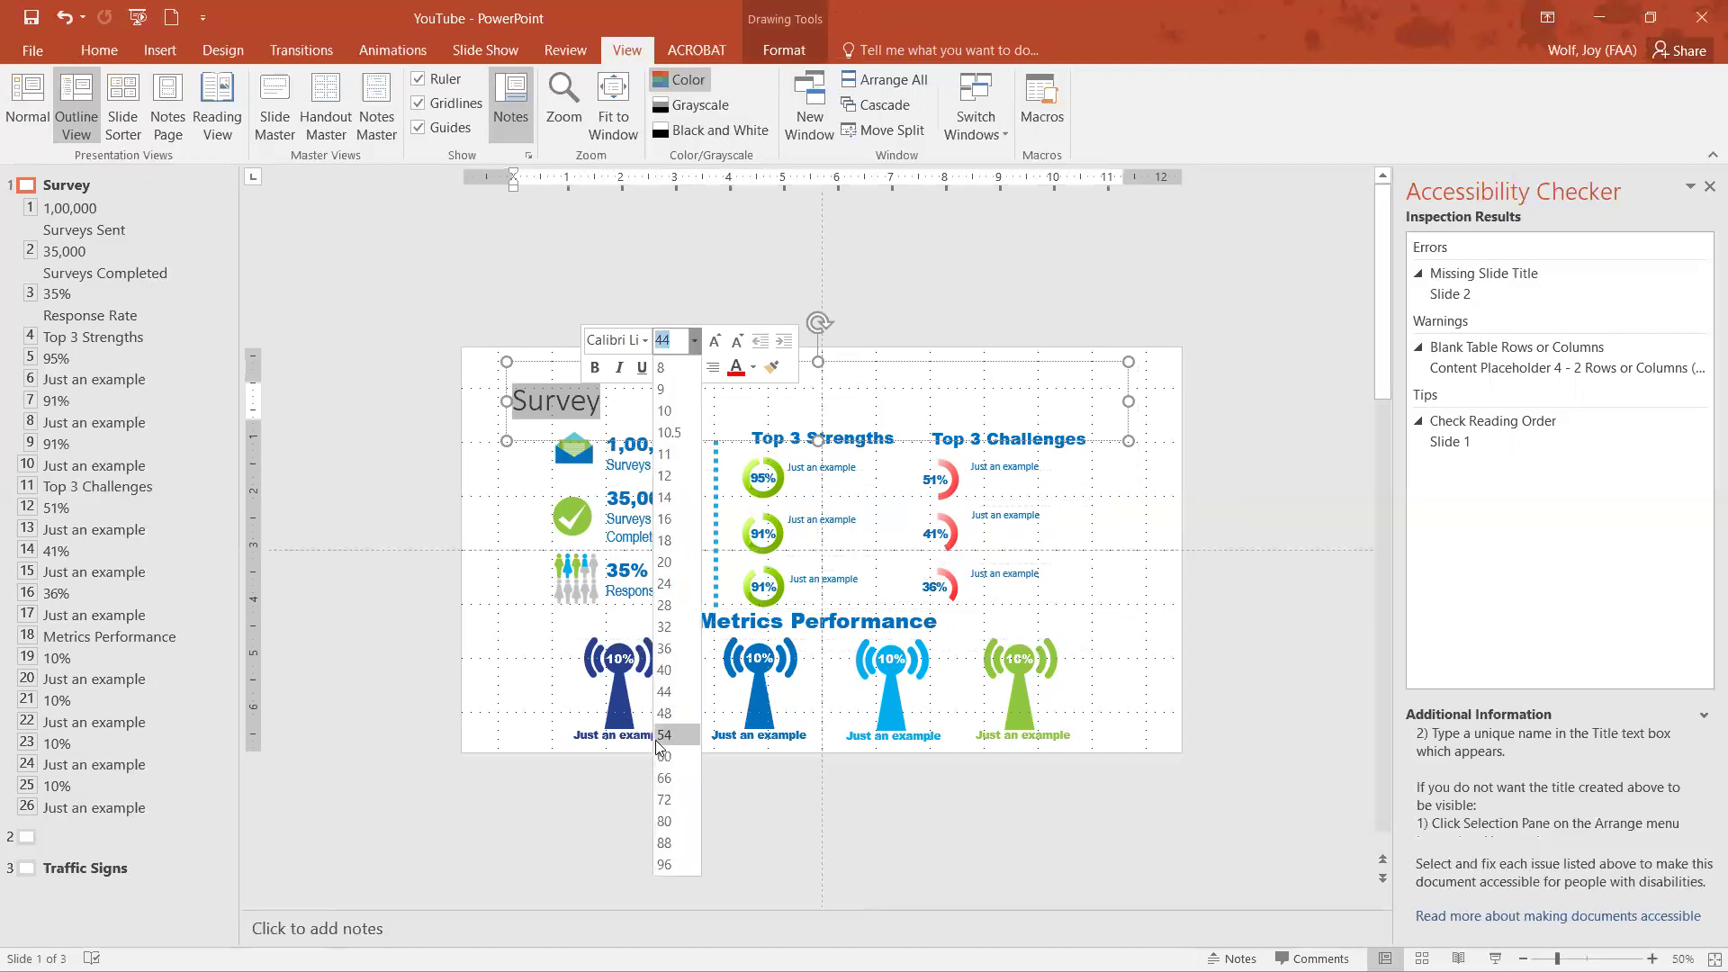
left_click(670, 749)
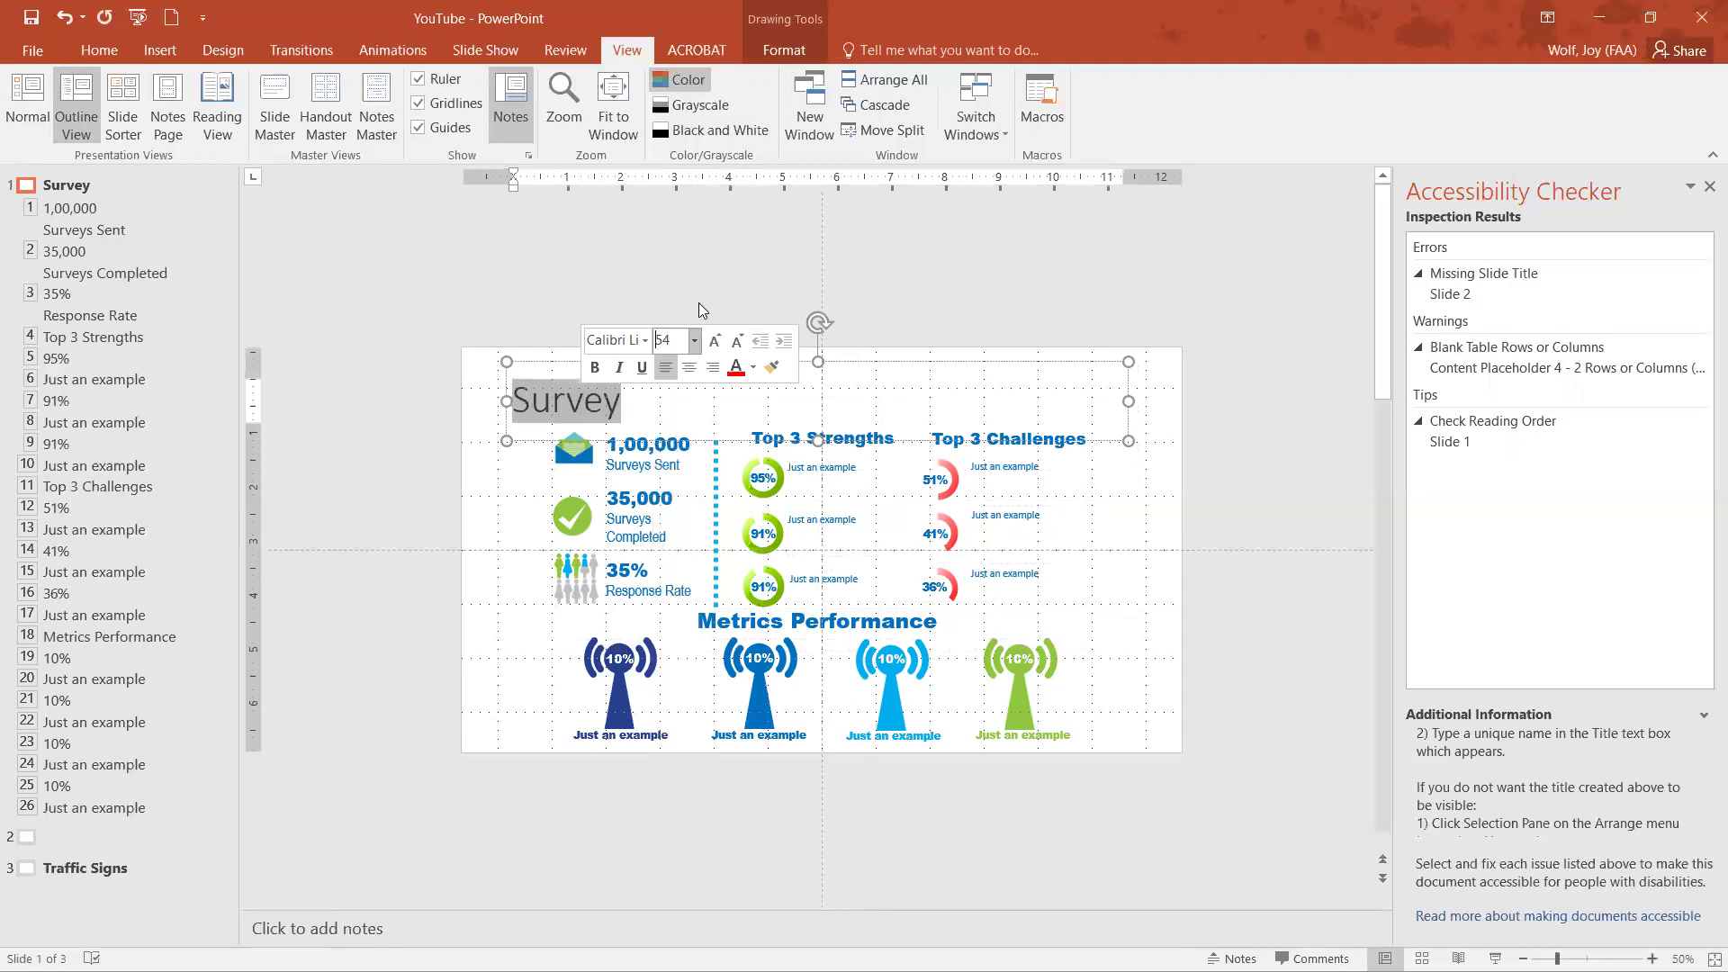
left_click(690, 368)
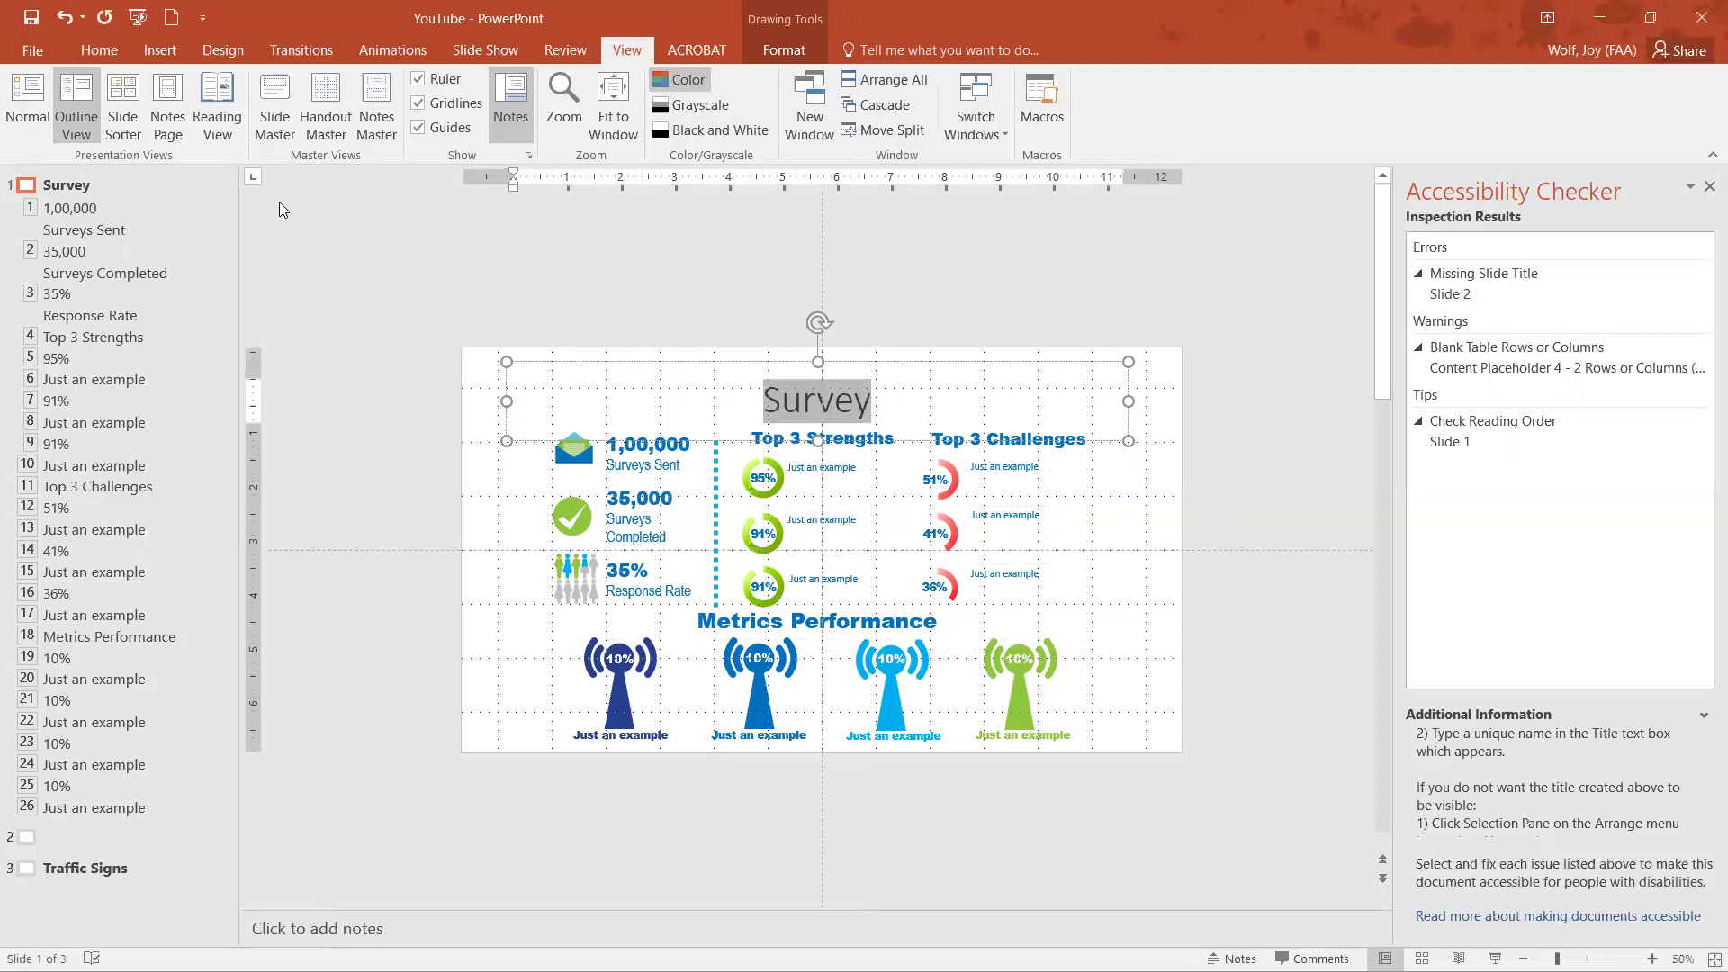
right_click(833, 401)
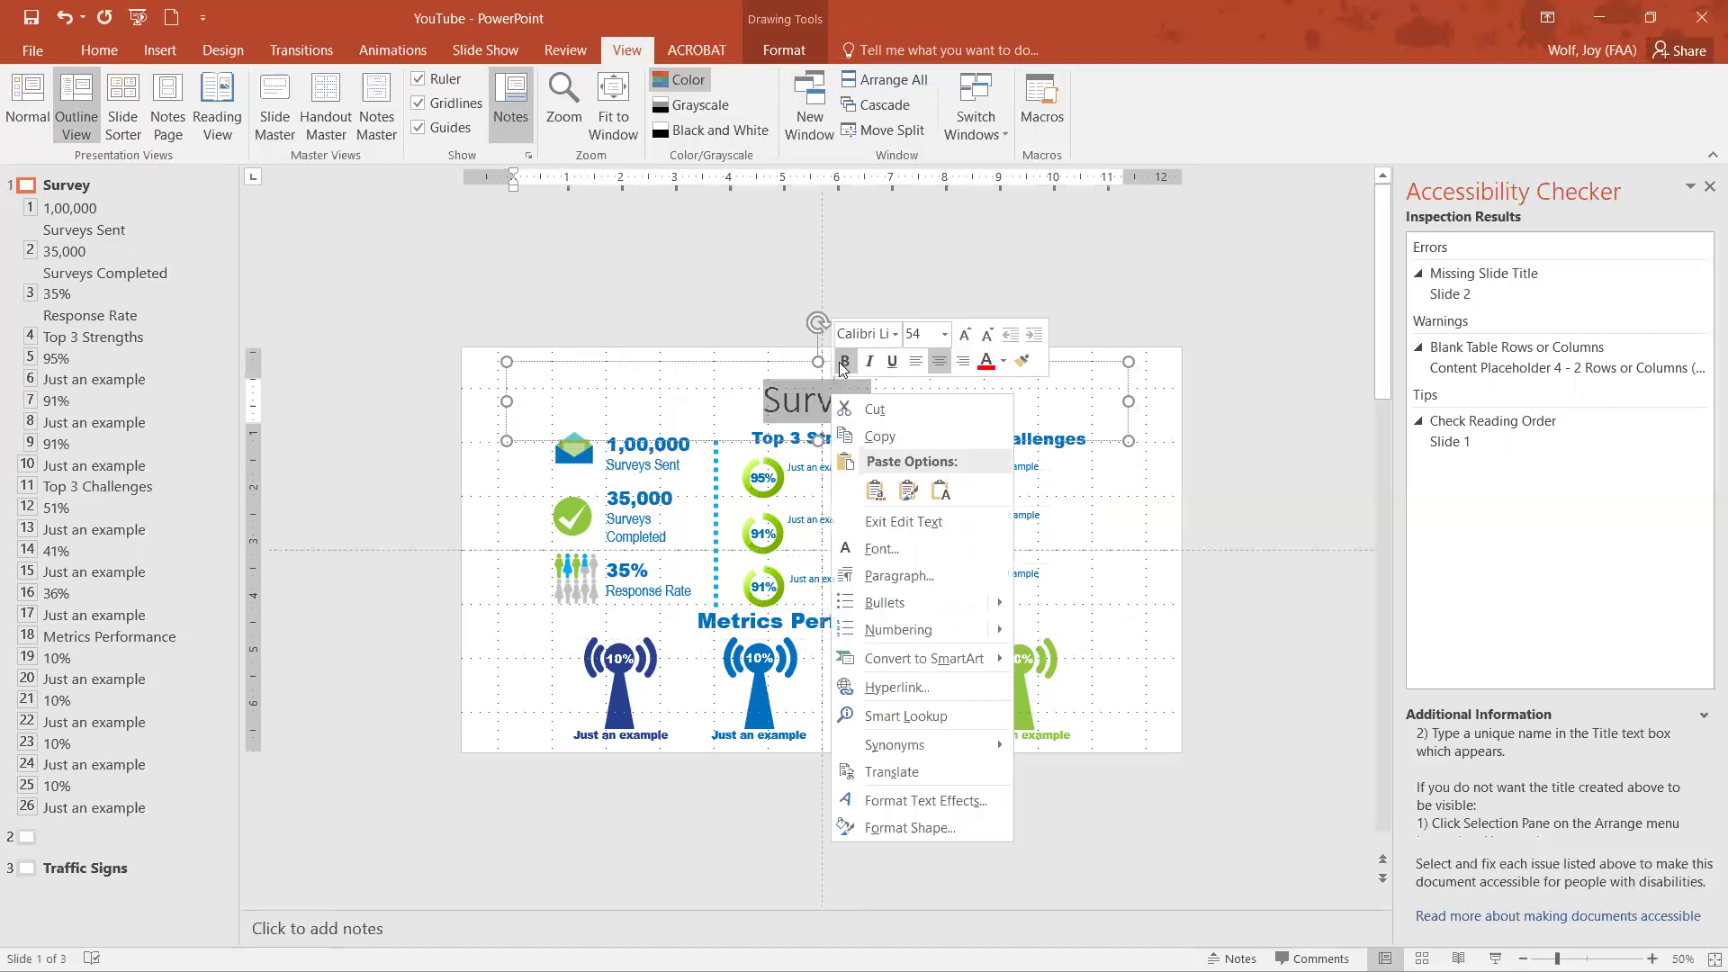
key("Escape")
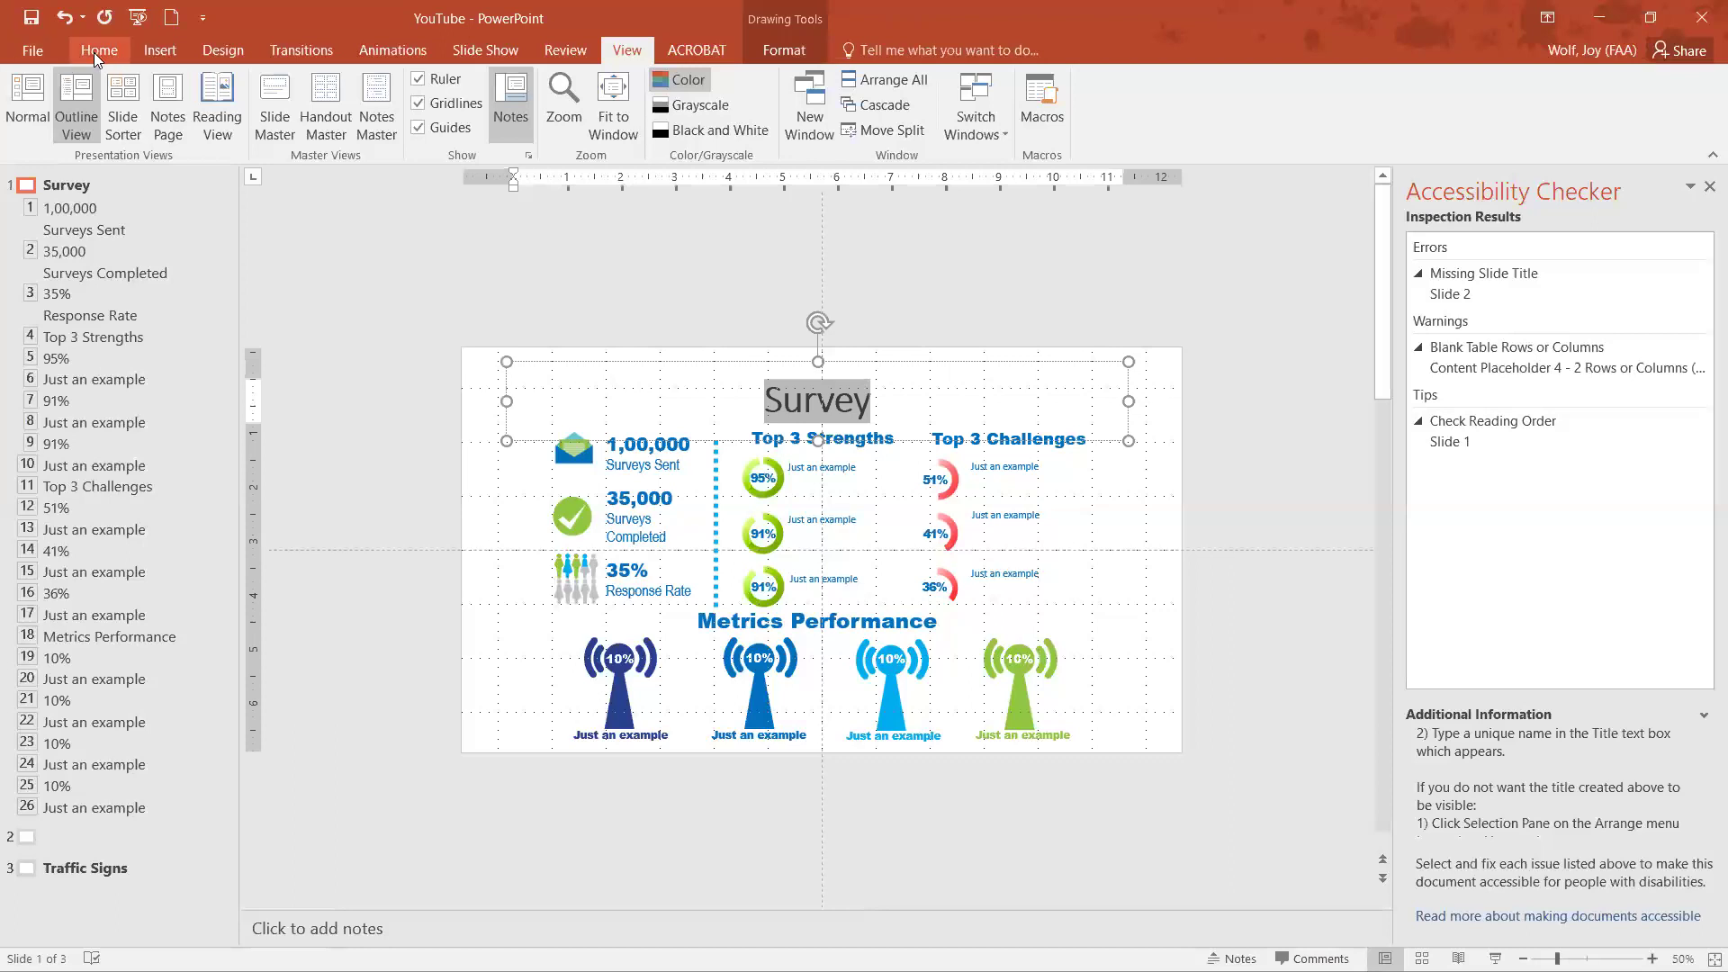
left_click(753, 329)
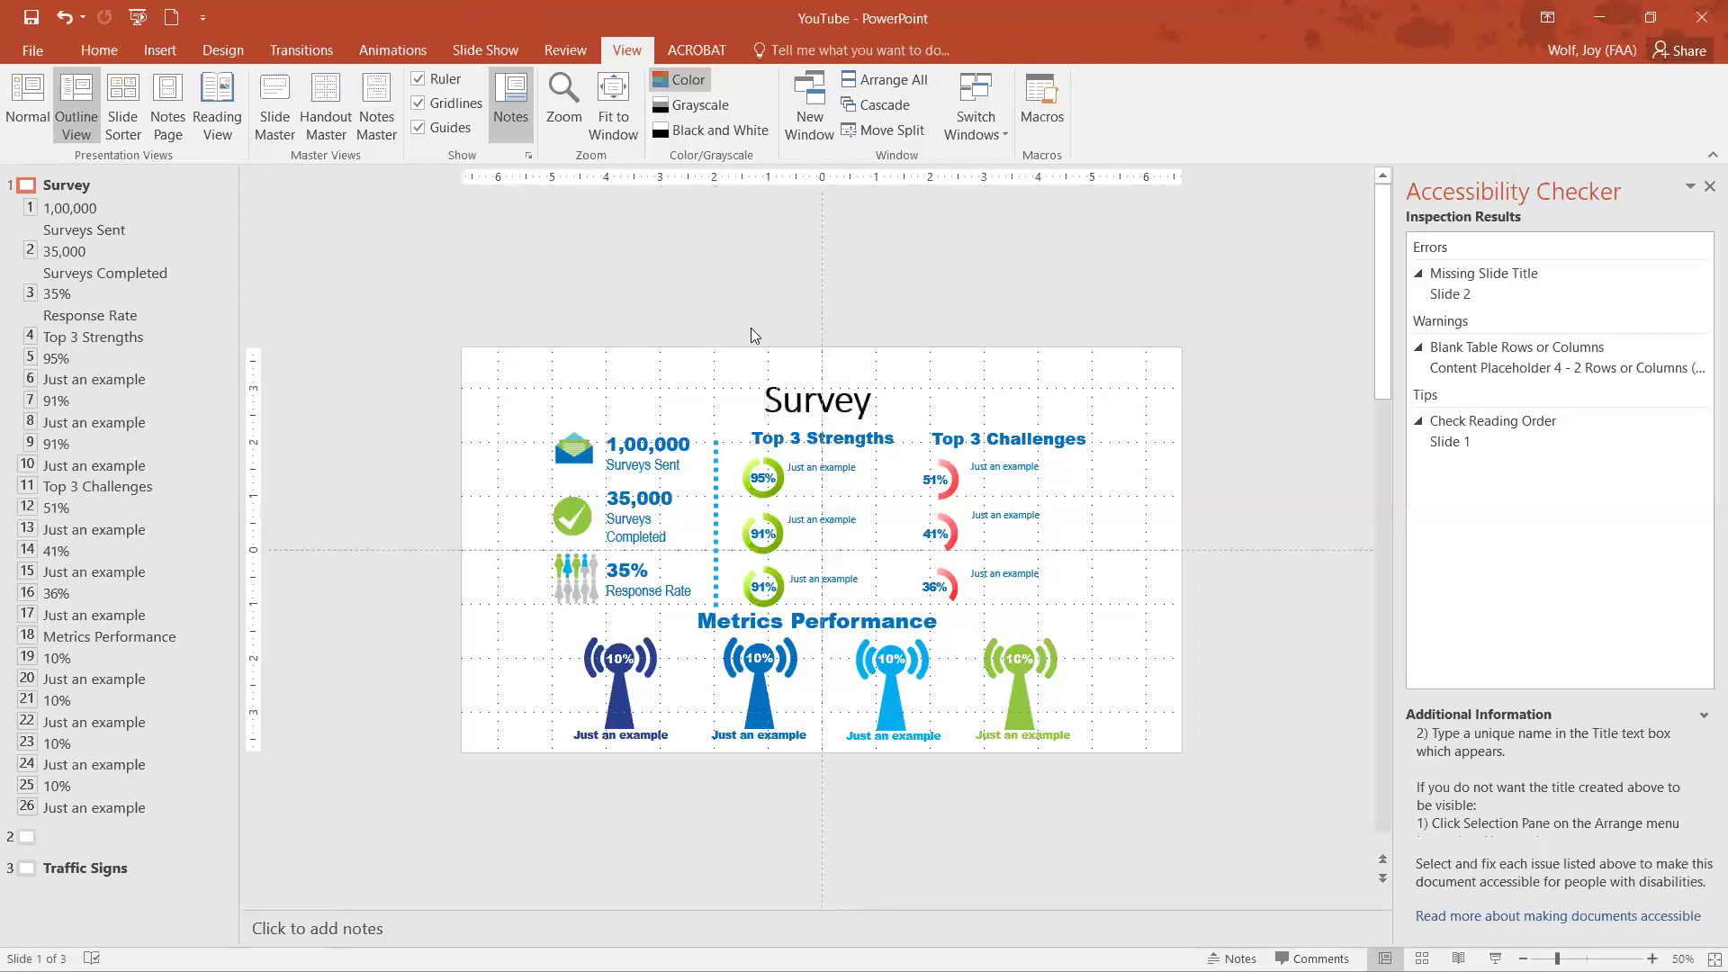
left_click(835, 409)
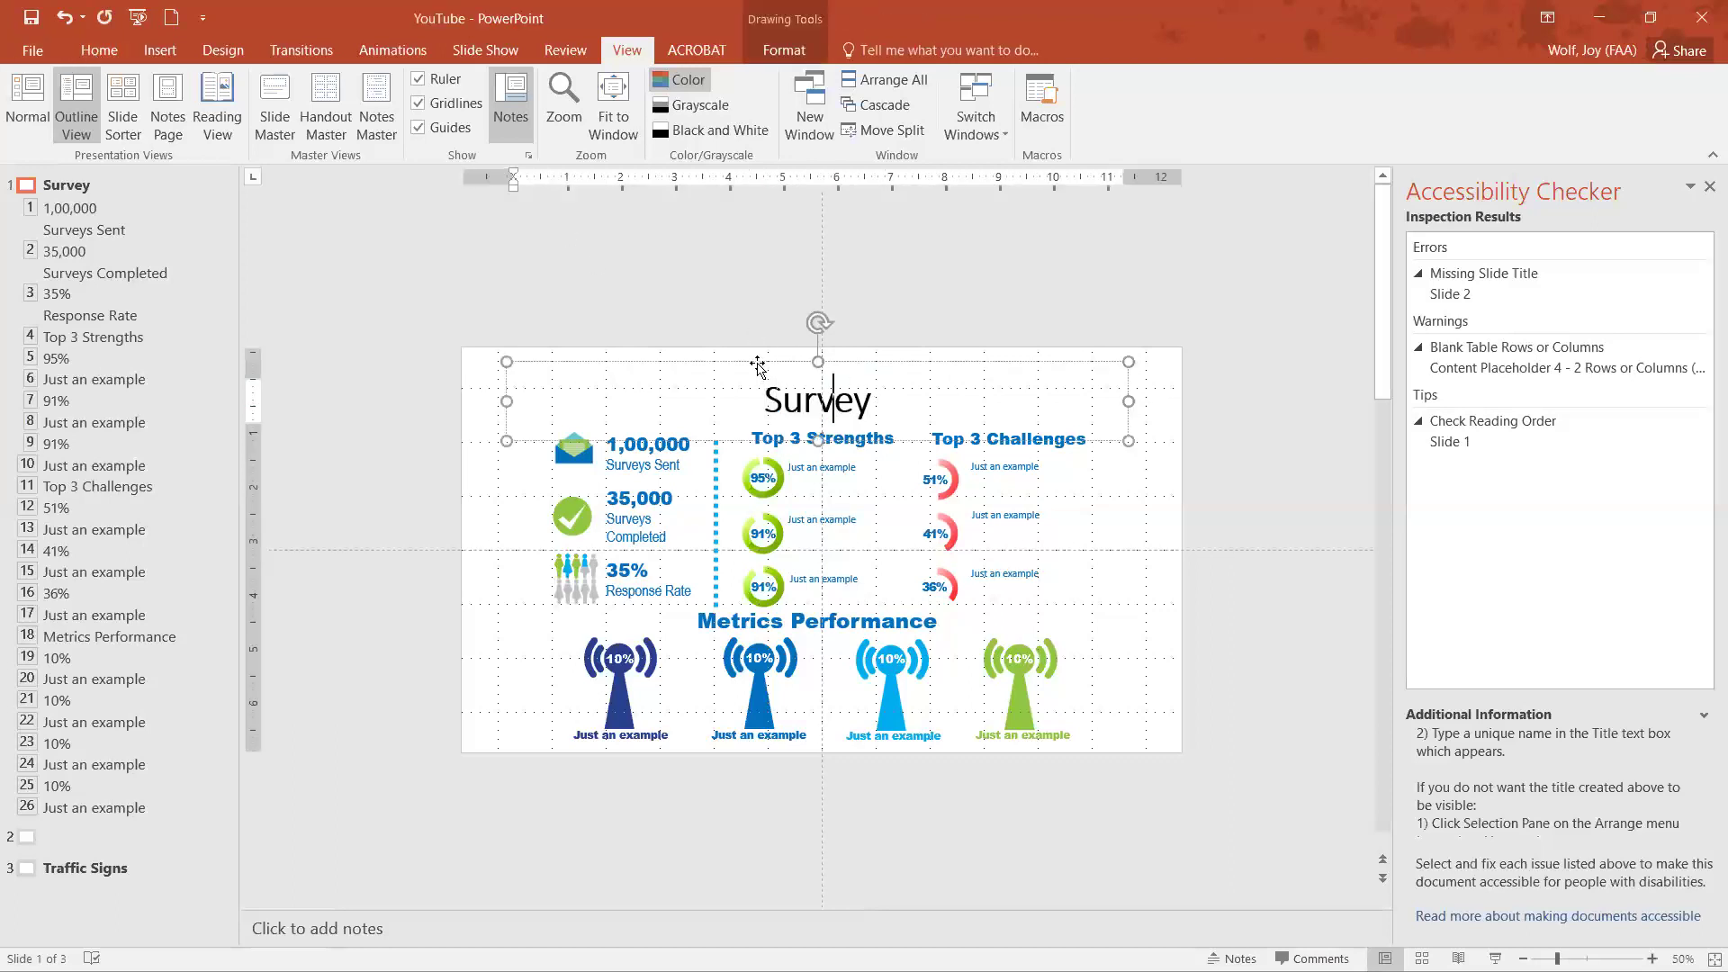
left_click(757, 363)
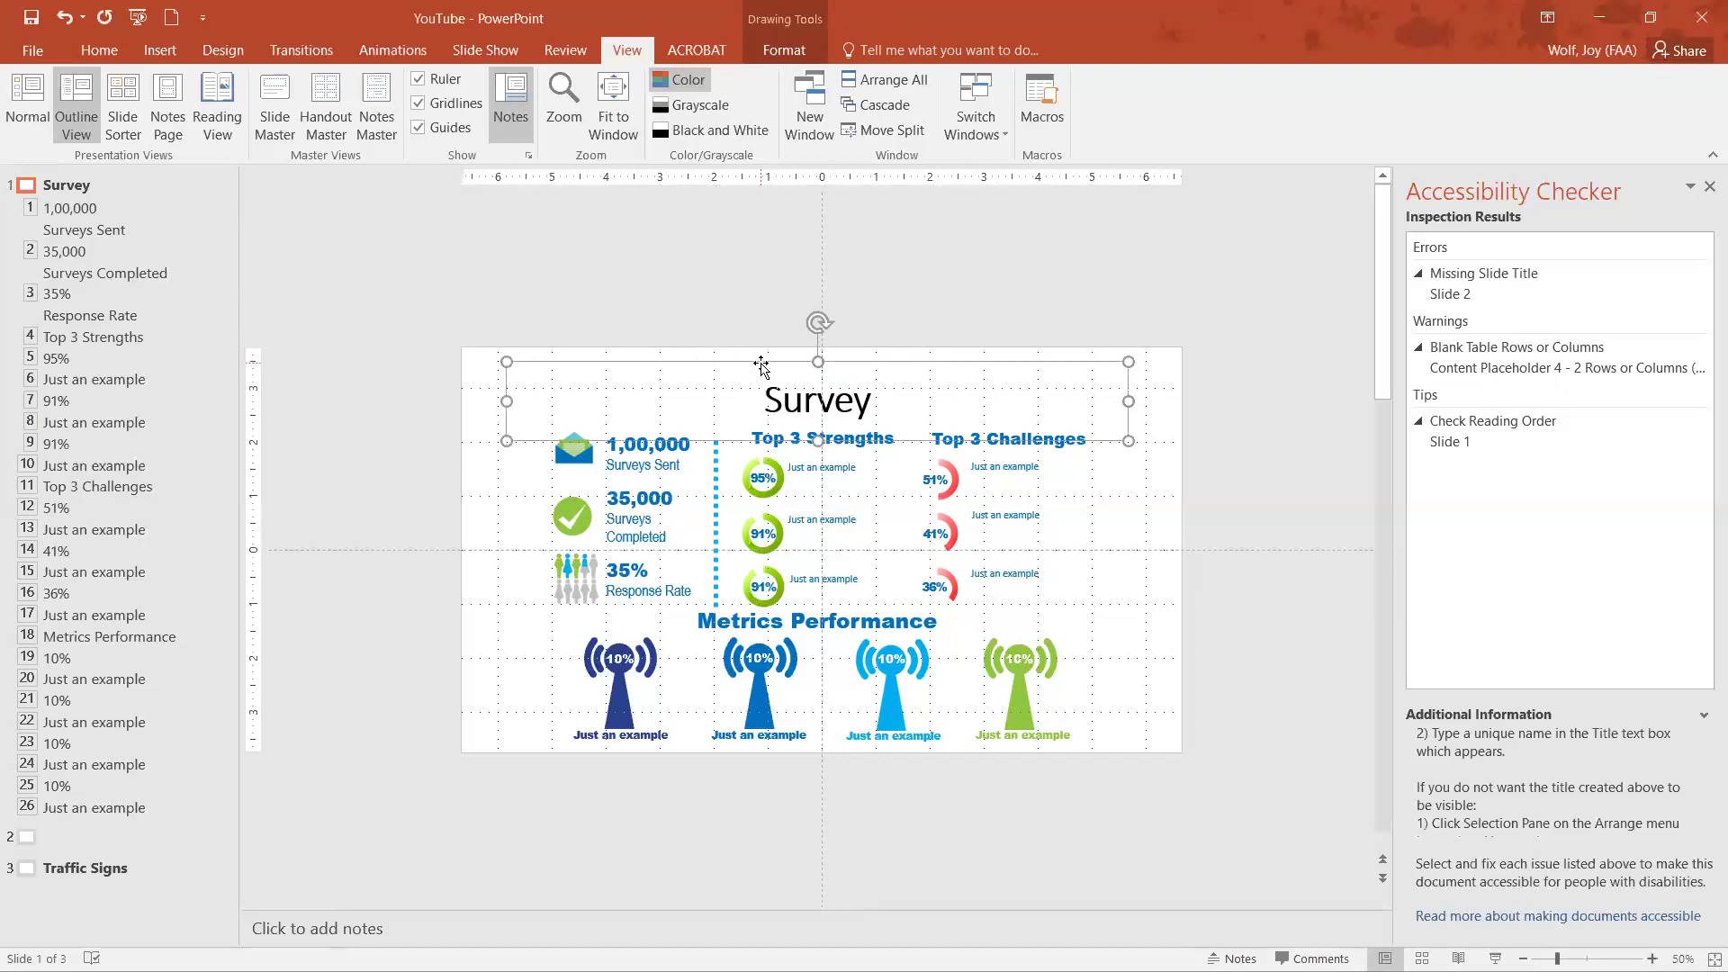
Drag the Survey title box above the slide's top edge, then show slide 2.
left_click_drag(760, 364, 725, 236)
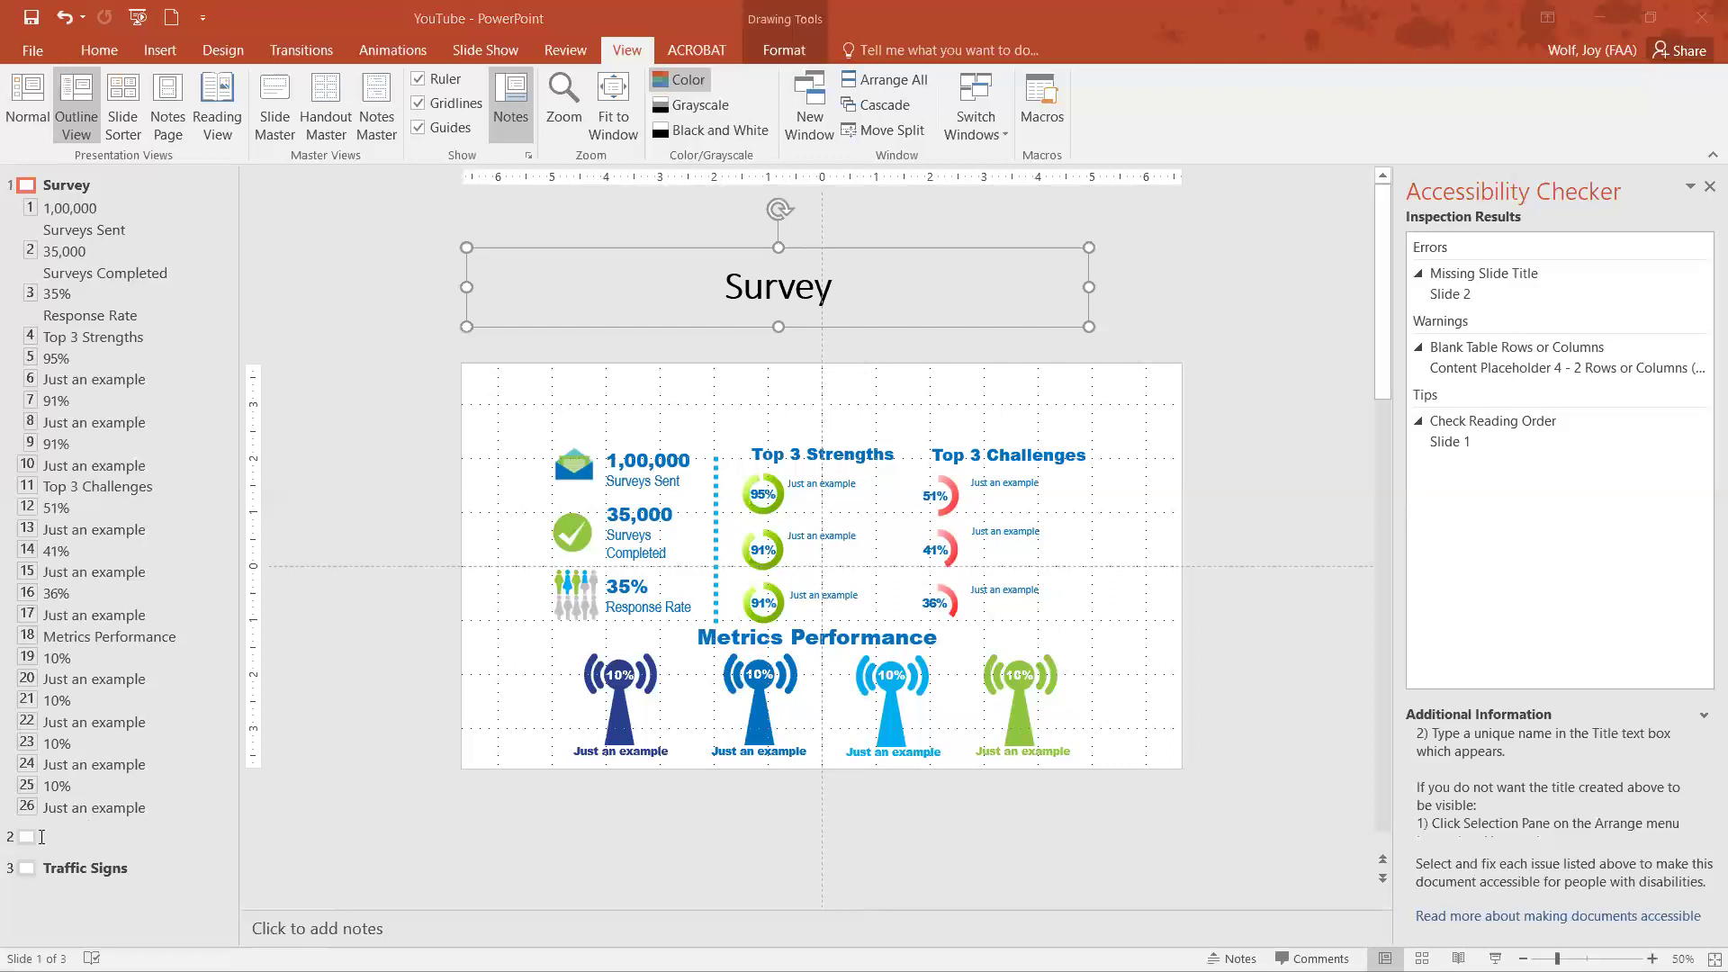
left_click(43, 838)
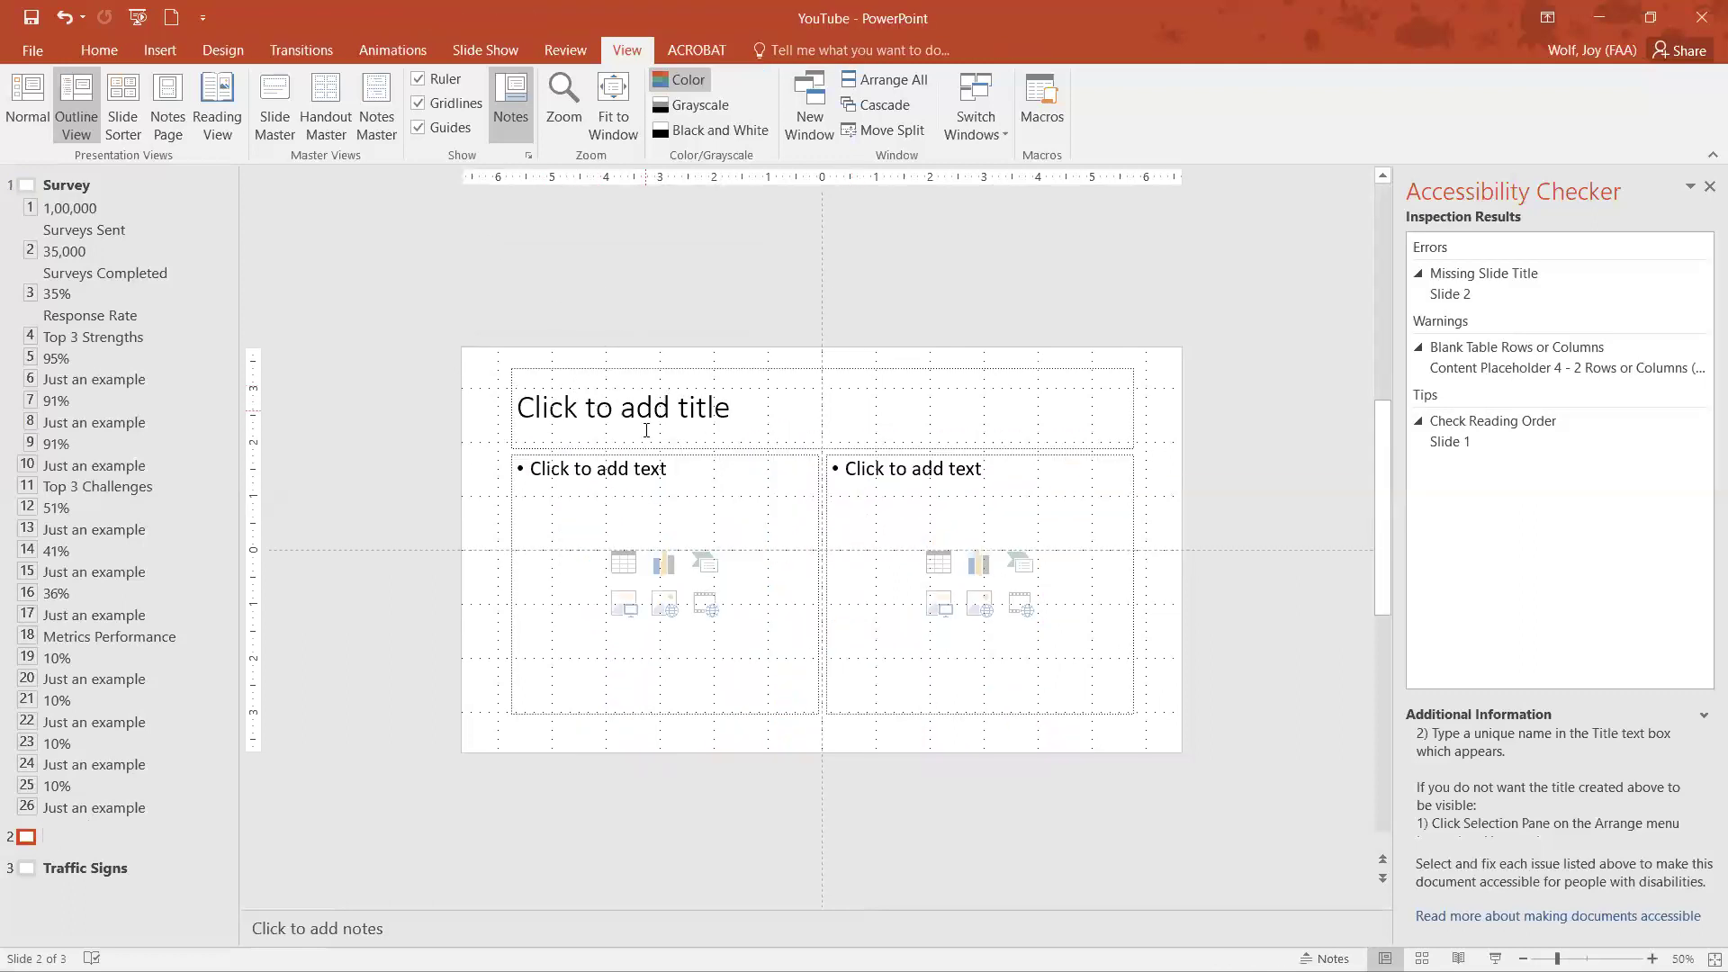
Type 'Slide 2' into slide 2's empty title placeholder.
left_click(676, 385)
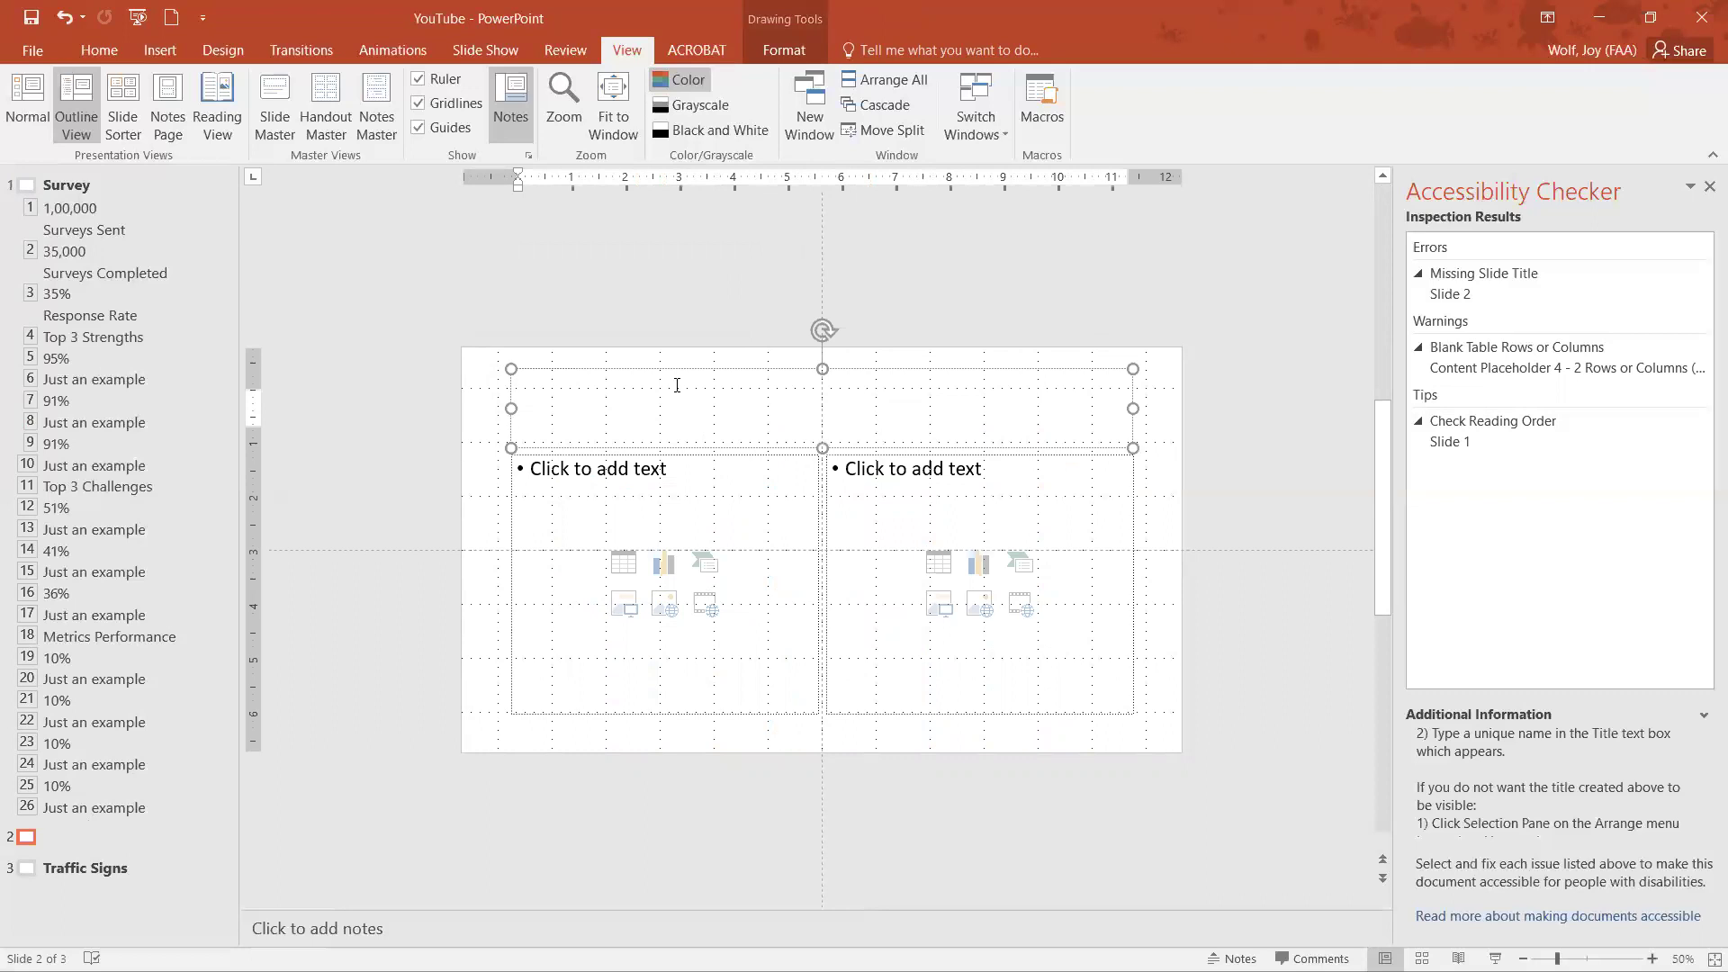
type("Slide")
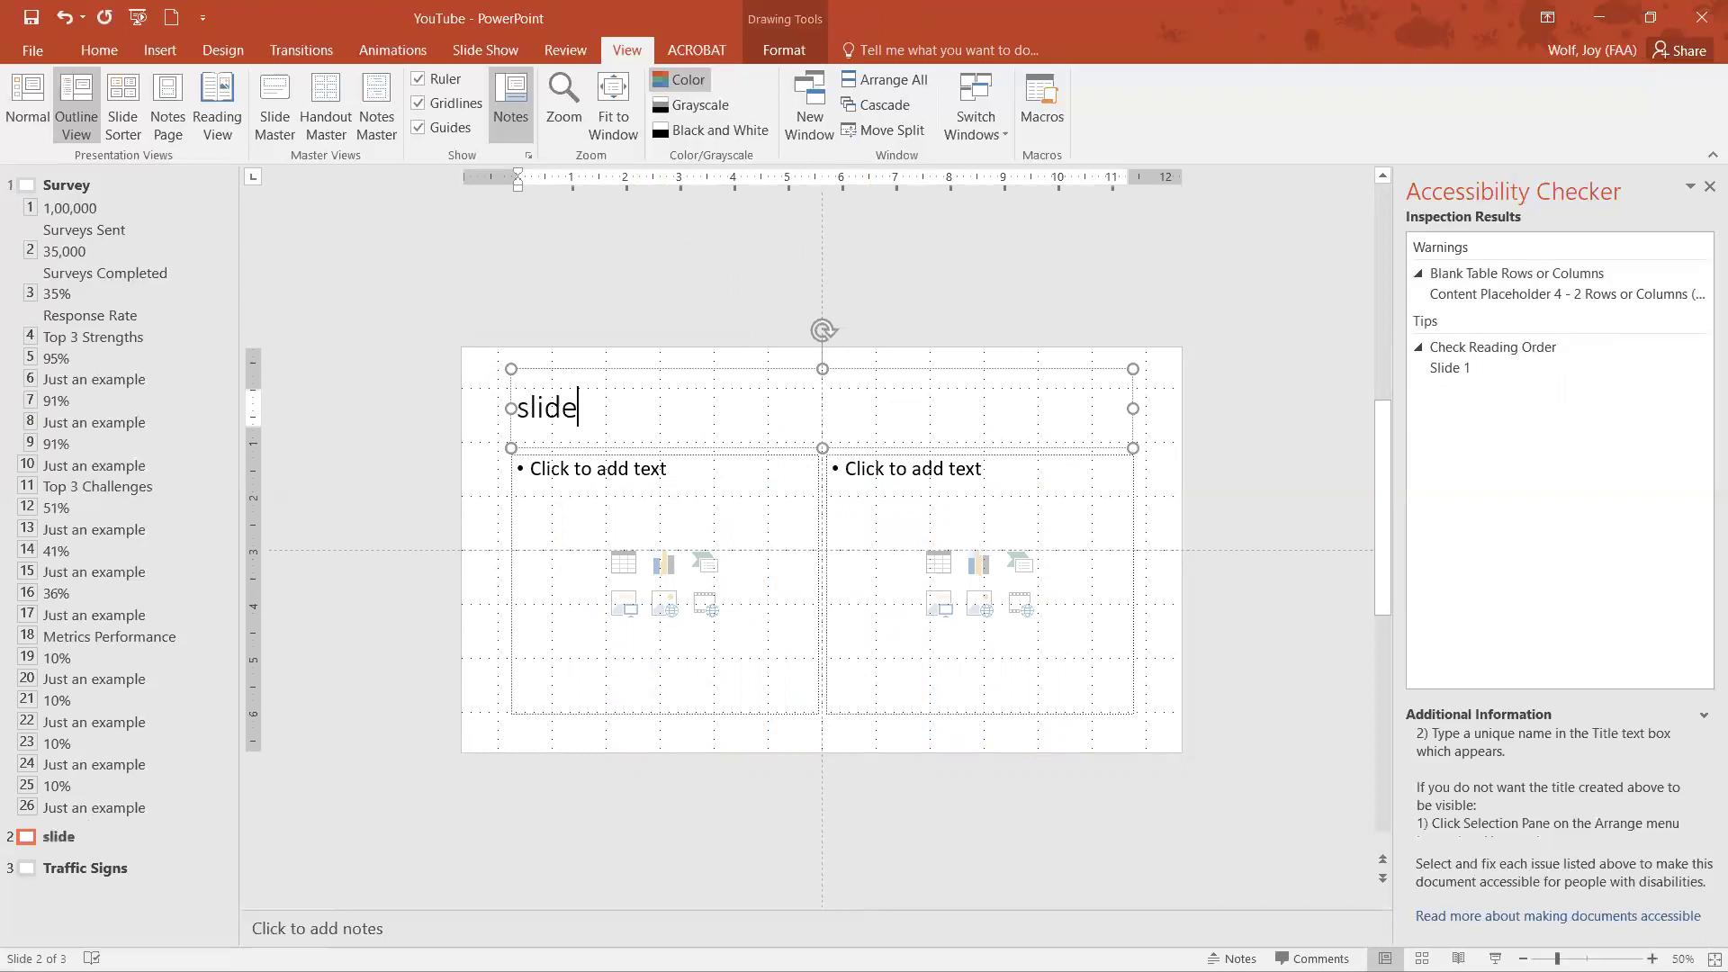
type(" 2")
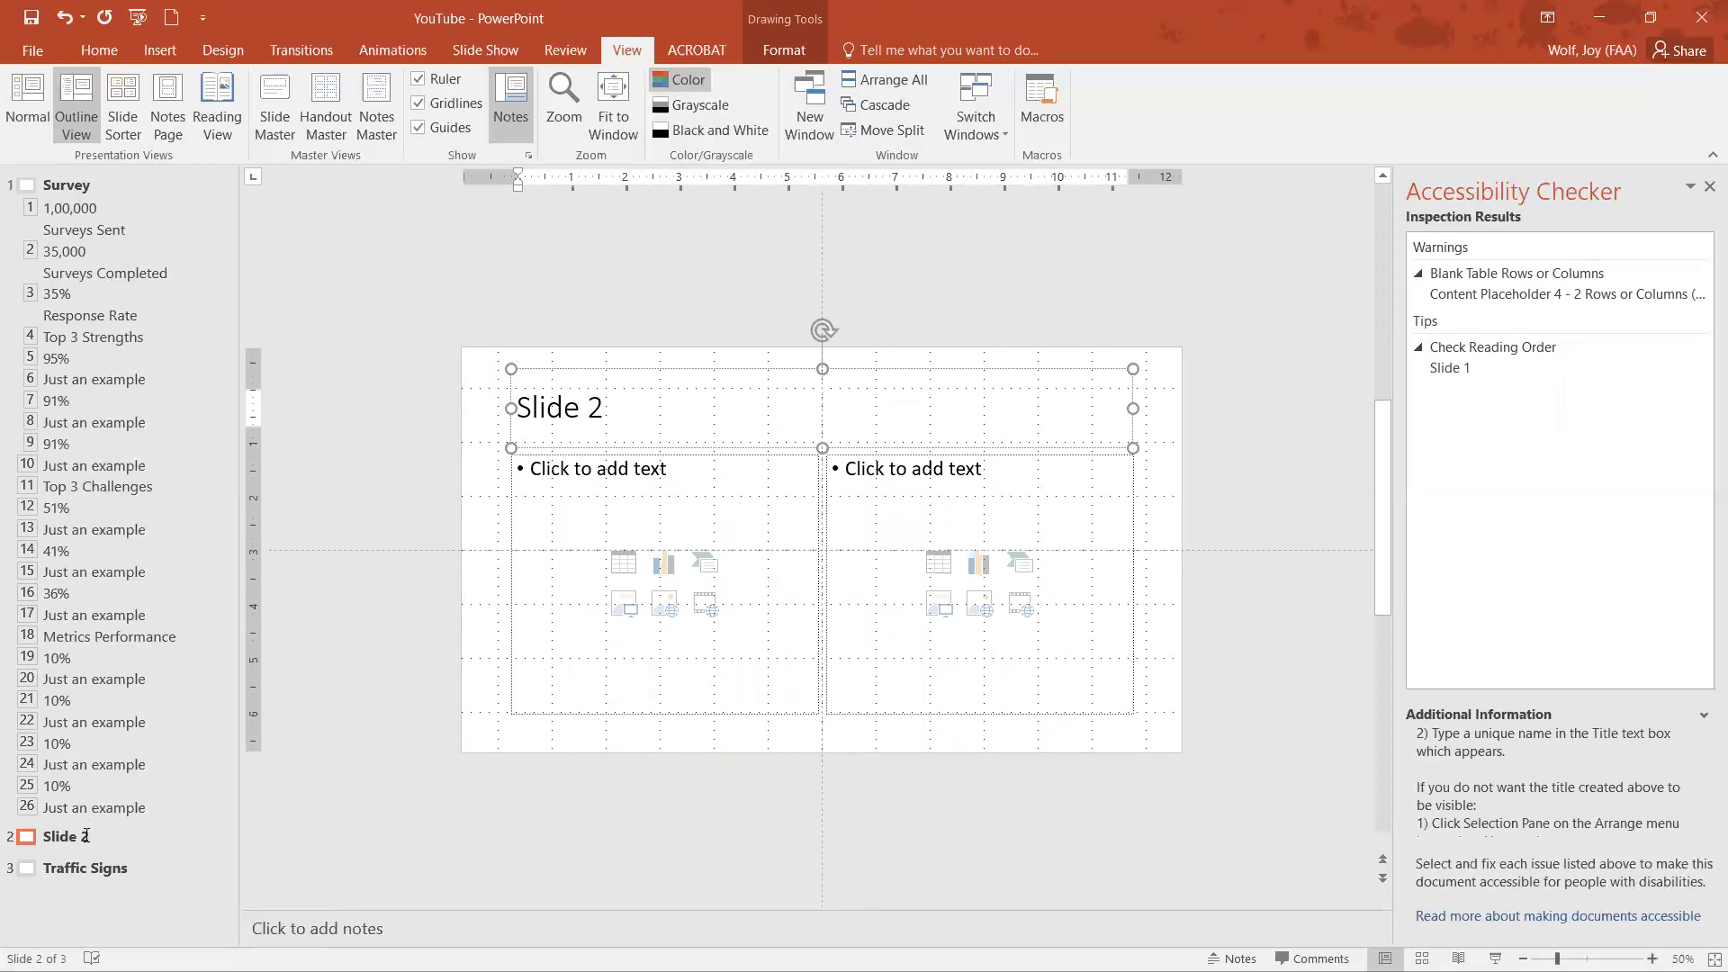
Switch back to Normal view with thumbnails of all three slides.
left_click(30, 90)
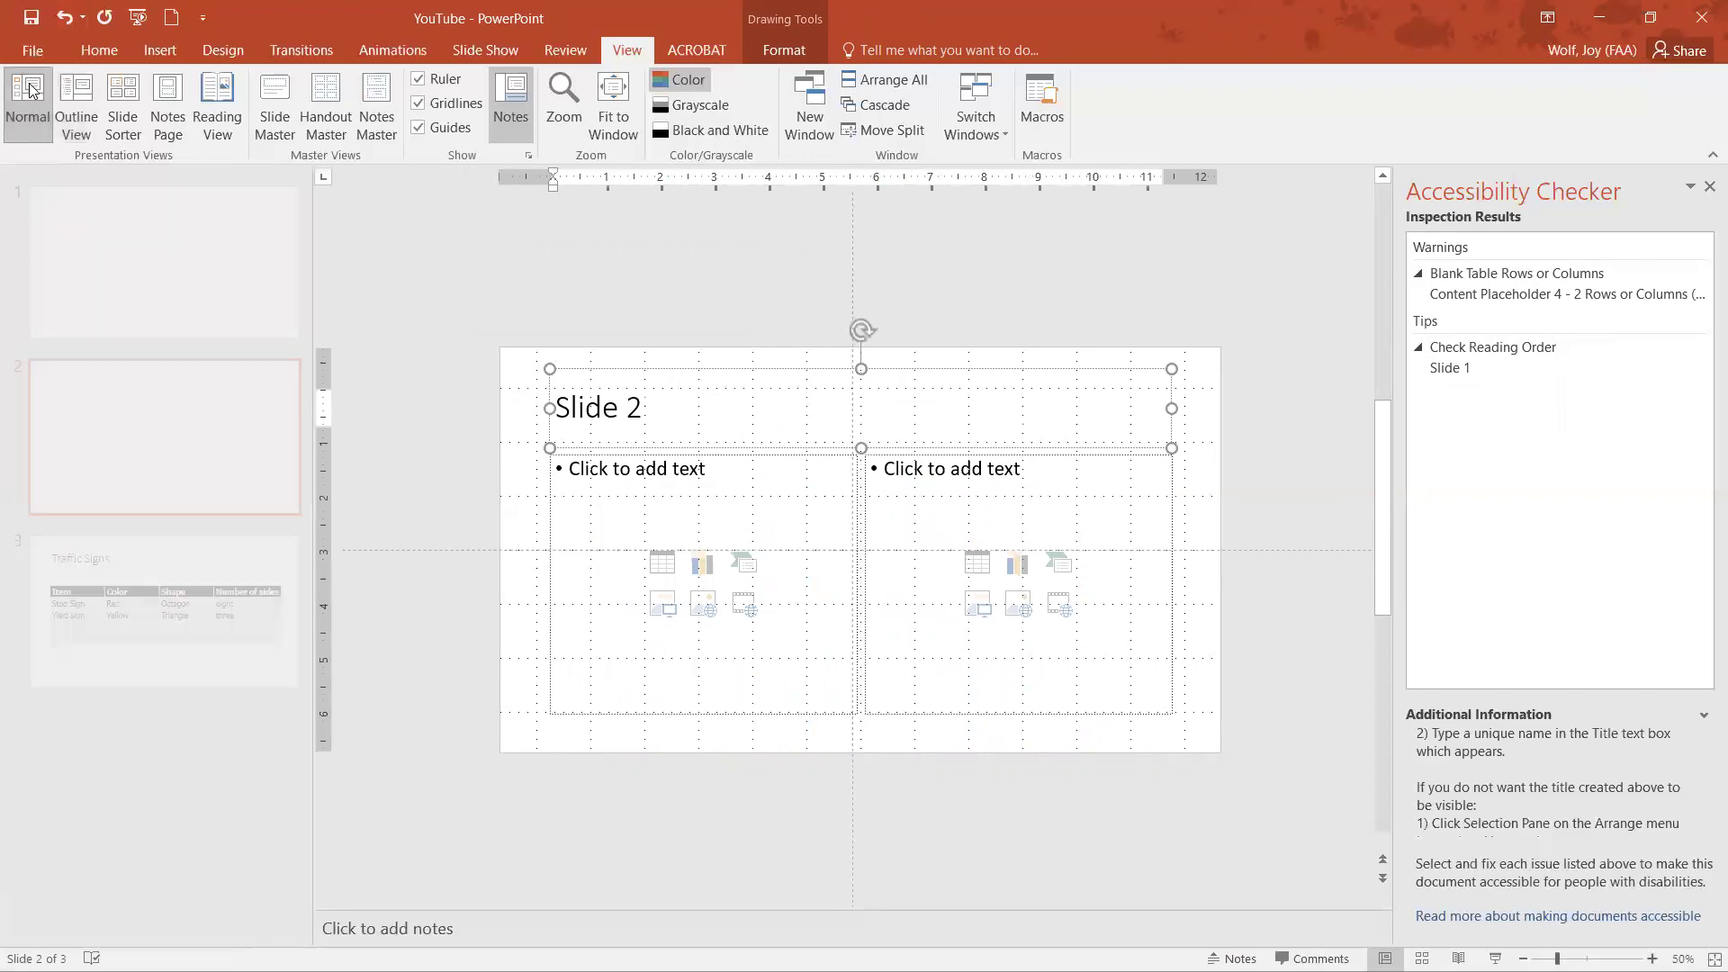